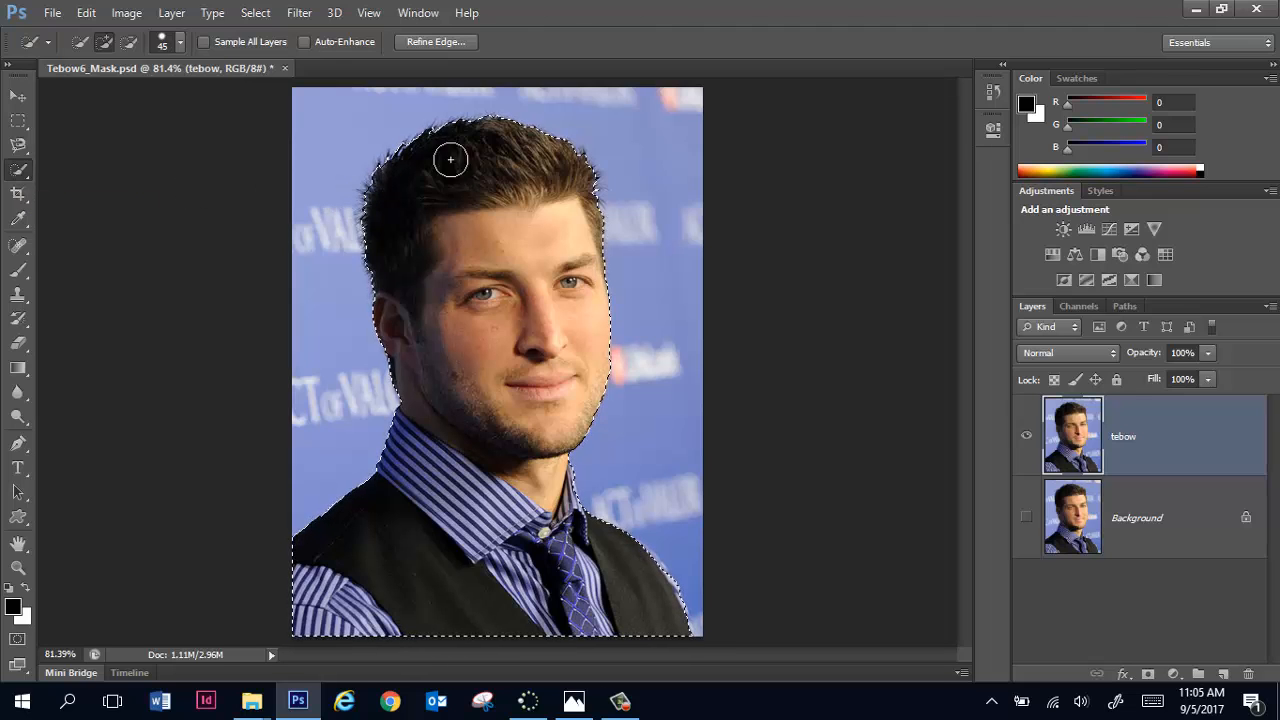
Step: Open Refine Edge for the portrait selection and set the preview to On White, zoomed in on the hair
left_click(463, 43)
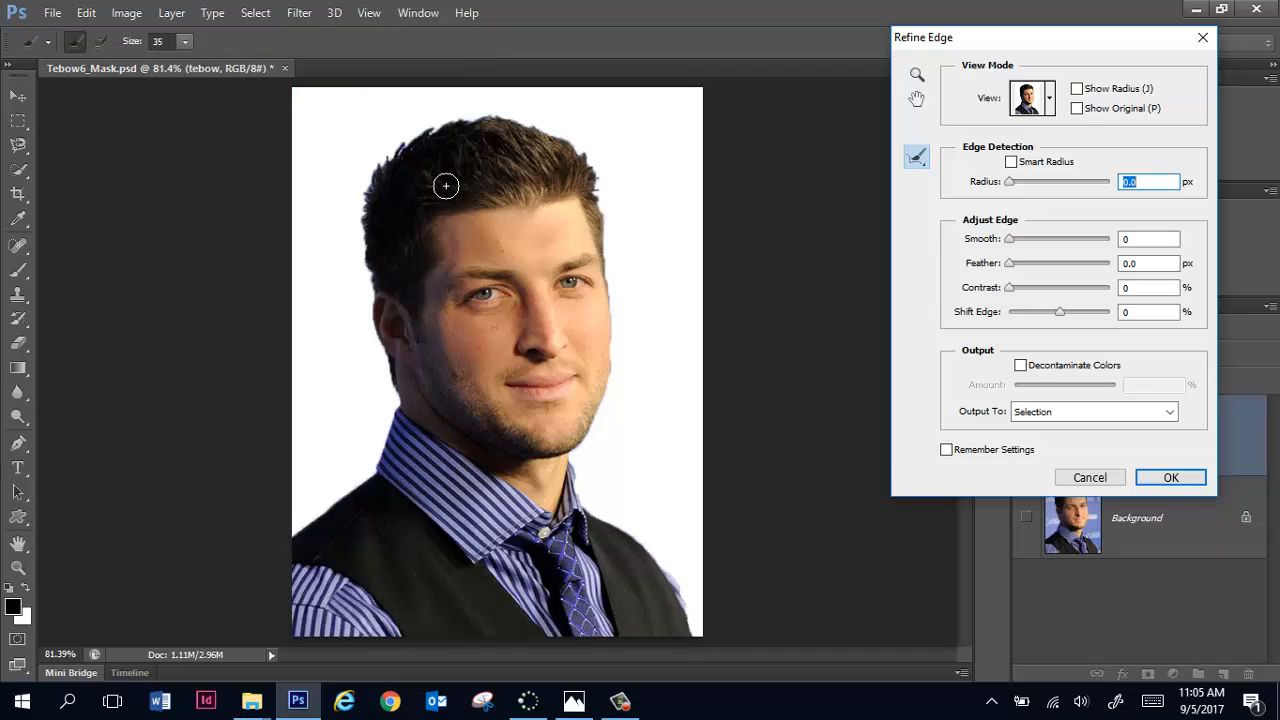
key("ctrl+plus")
key("ctrl+plus")
key("space")
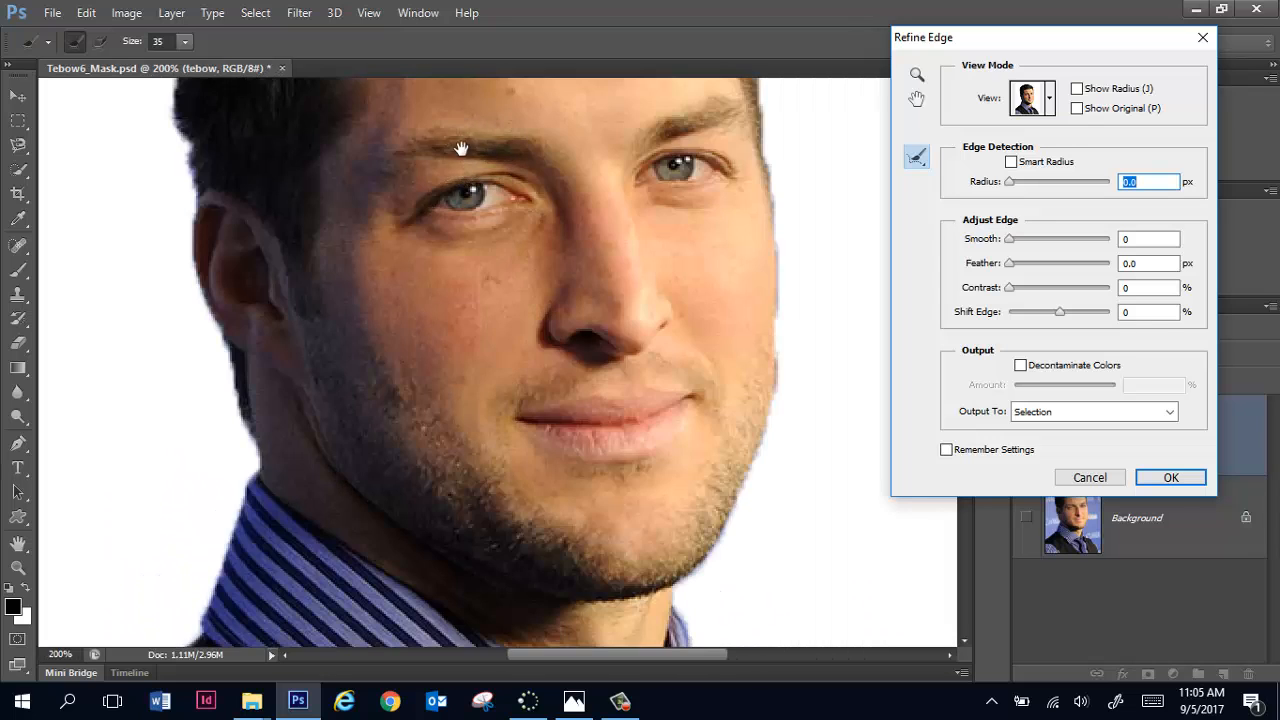
left_click_drag(463, 151, 474, 427)
left_click_drag(406, 237, 463, 300)
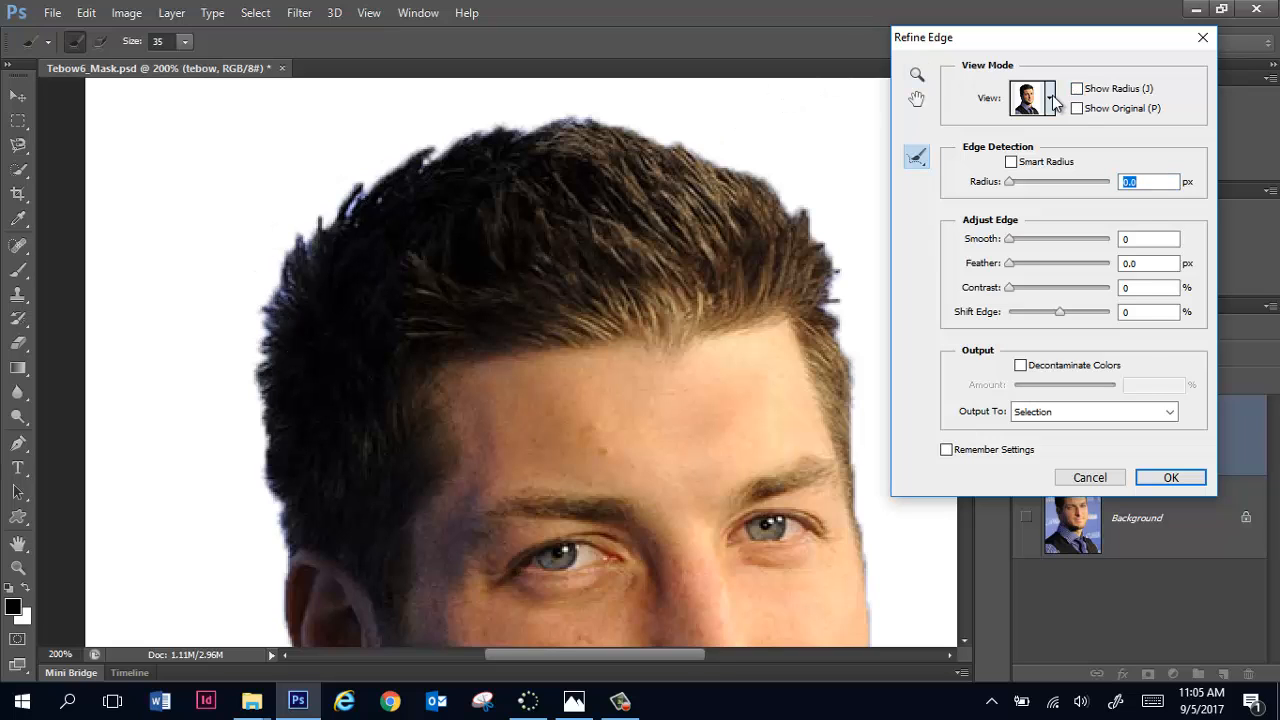
left_click(1050, 100)
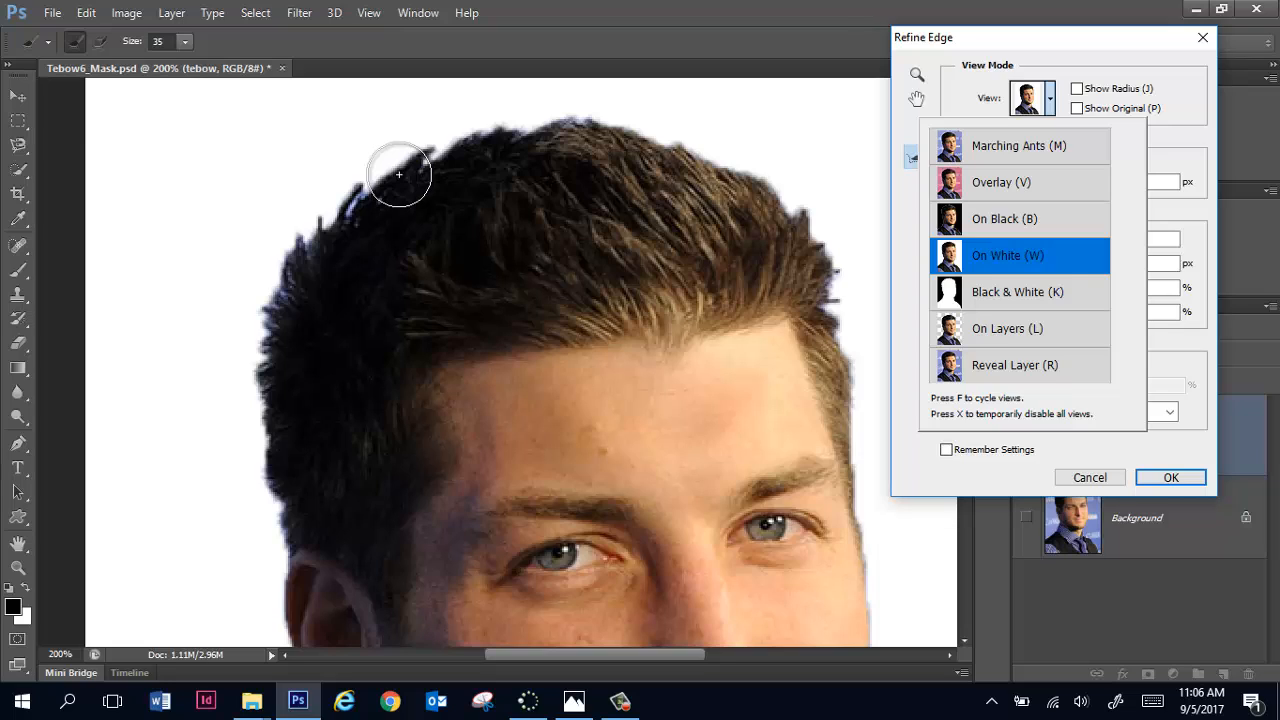
left_click(1052, 258)
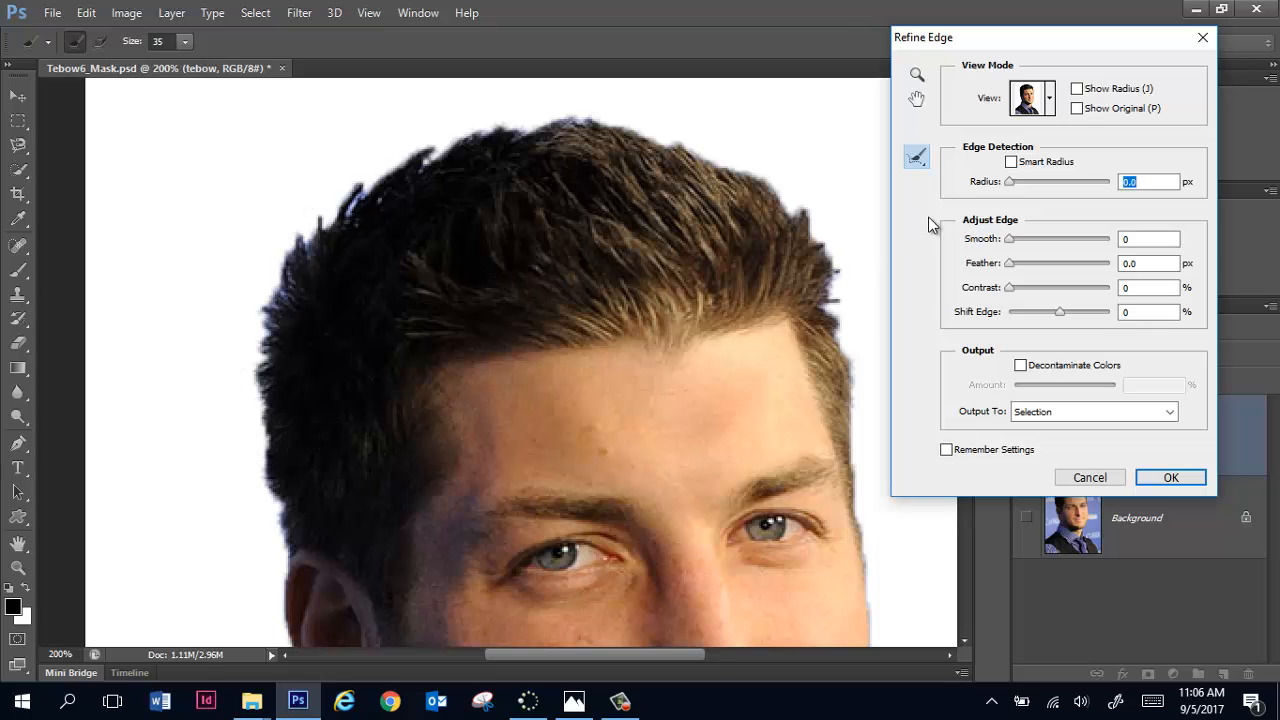
Step: Refine the selection along the whole hair outline with the Refine Radius Tool, from above the ear around to the opposite temple
left_click(918, 158)
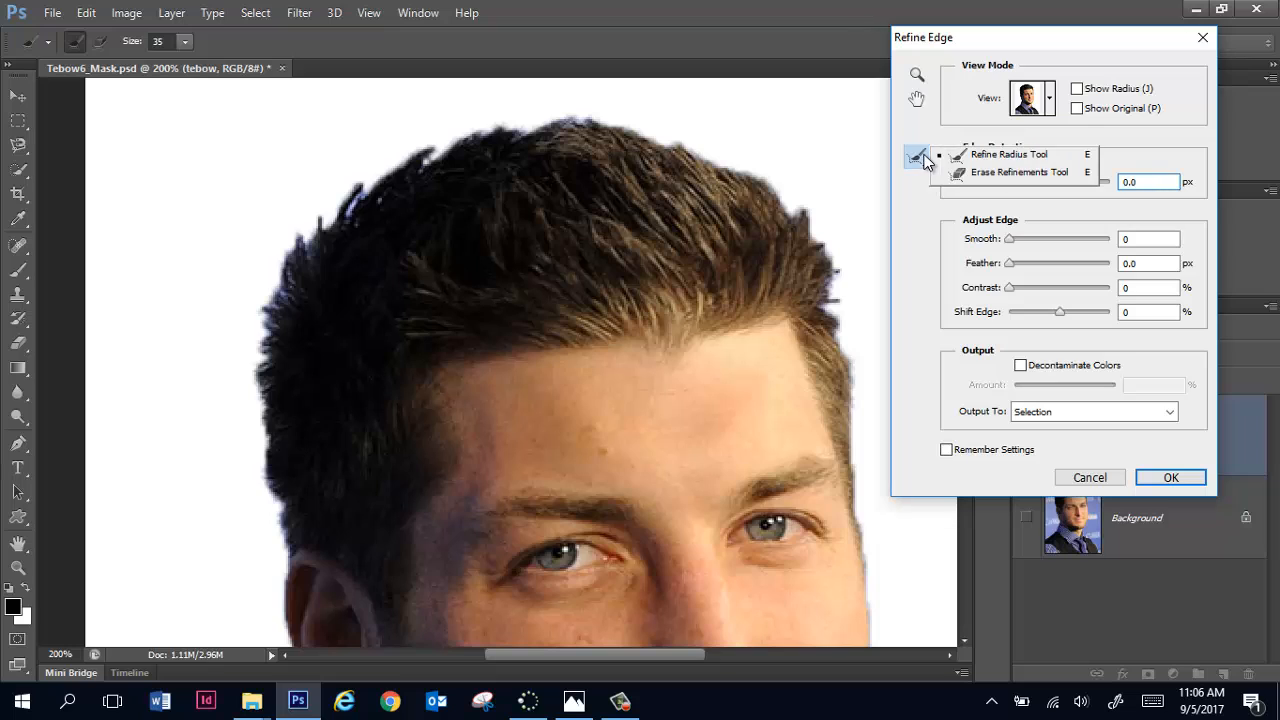
left_click(1012, 158)
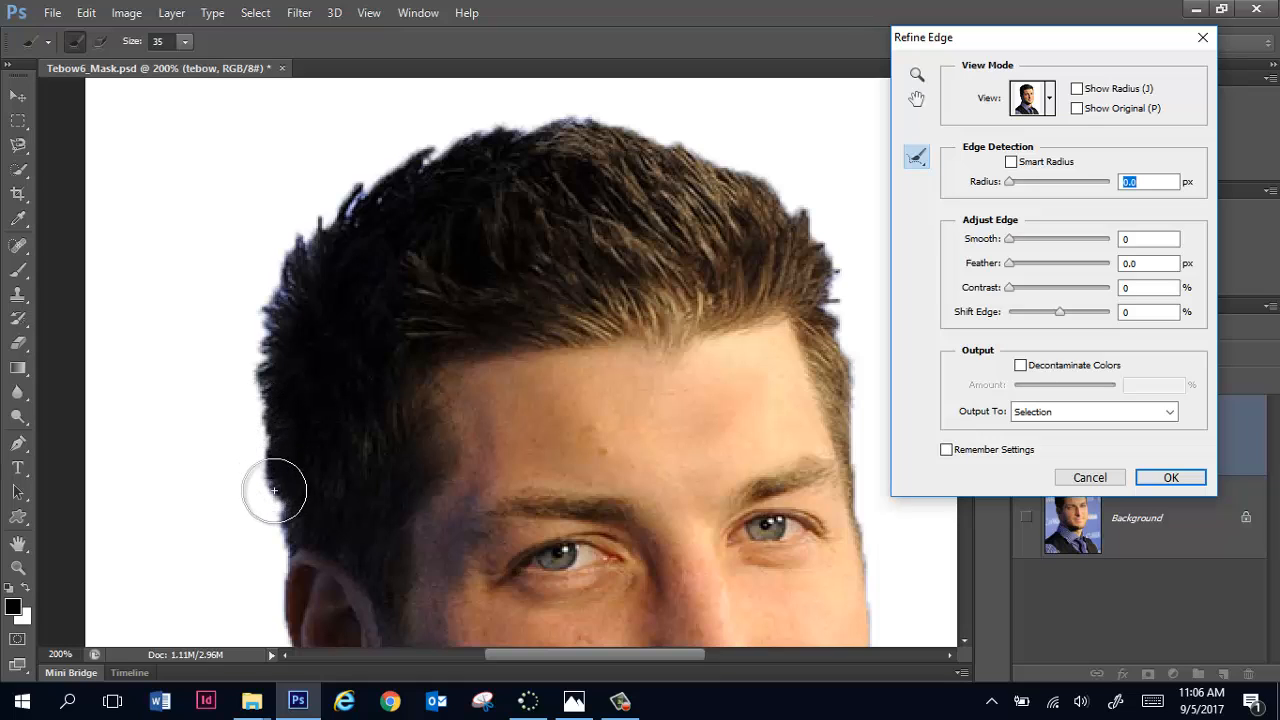
mouse_move(285, 548)
left_mouse_down()
mouse_move(258, 381)
mouse_move(282, 298)
left_mouse_up()
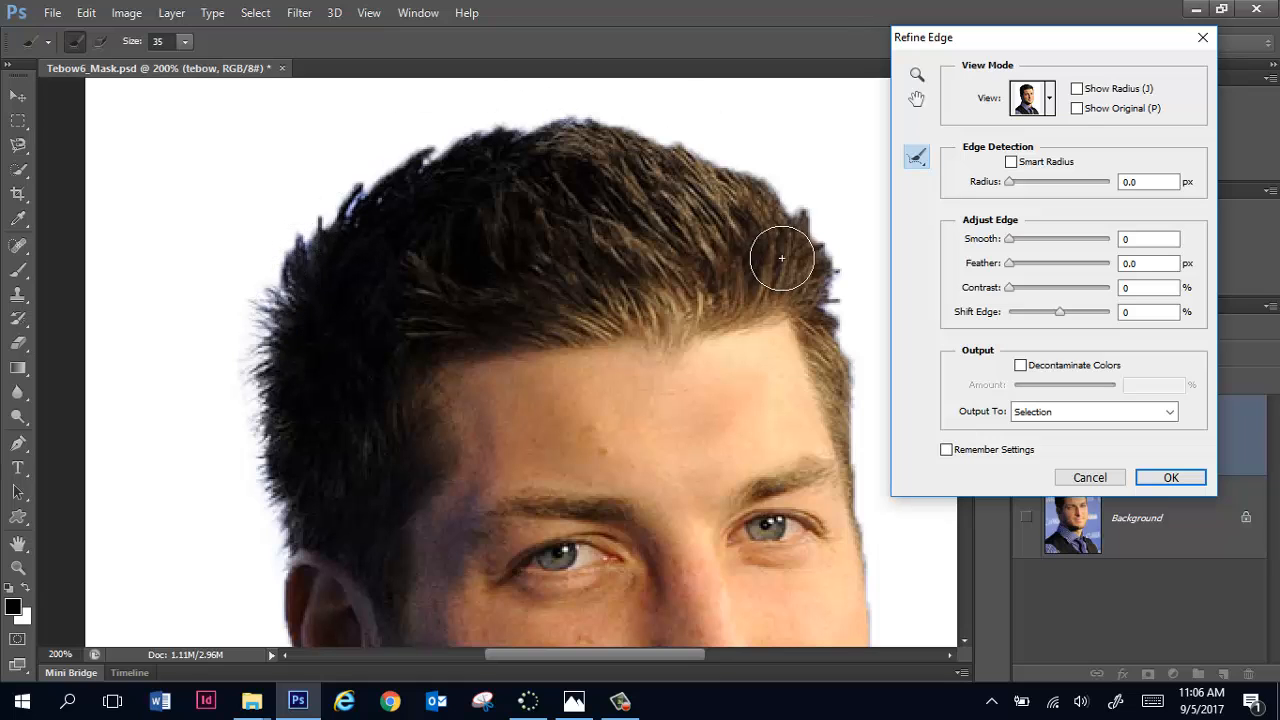
mouse_move(284, 283)
left_mouse_down()
mouse_move(341, 194)
mouse_move(475, 135)
left_mouse_up()
left_click_drag(551, 127, 666, 157)
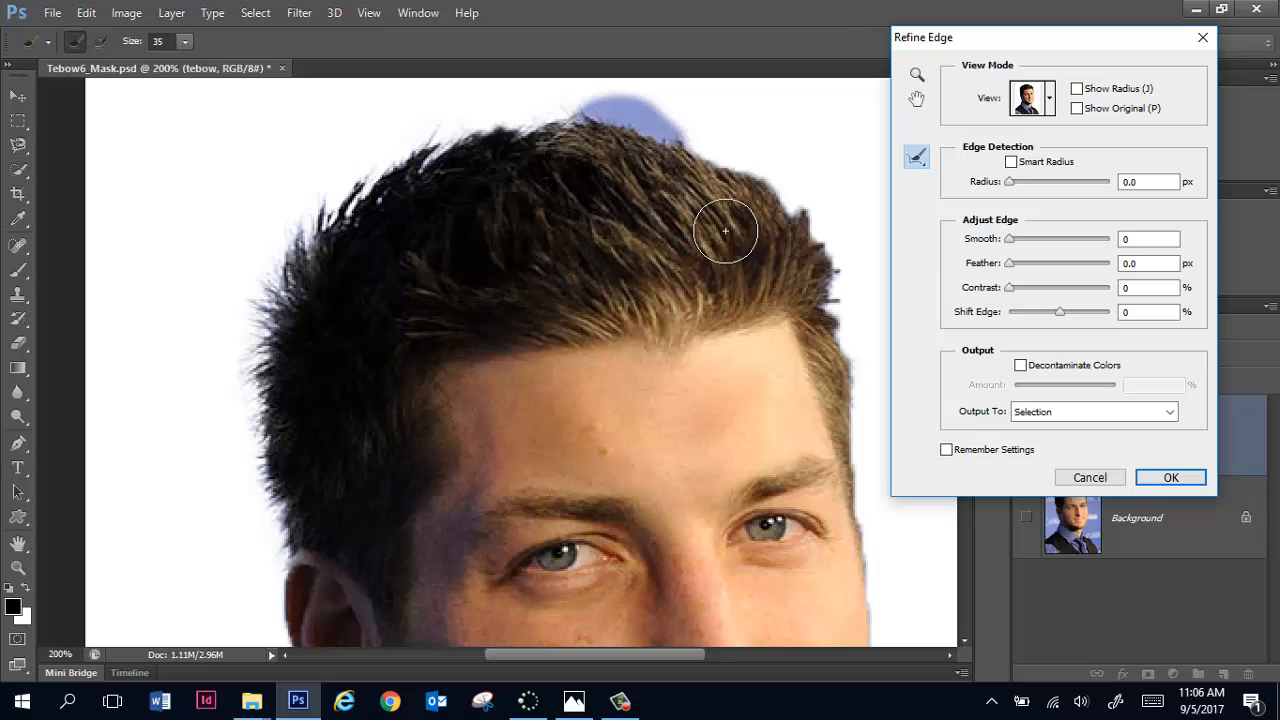
left_click_drag(808, 297, 831, 327)
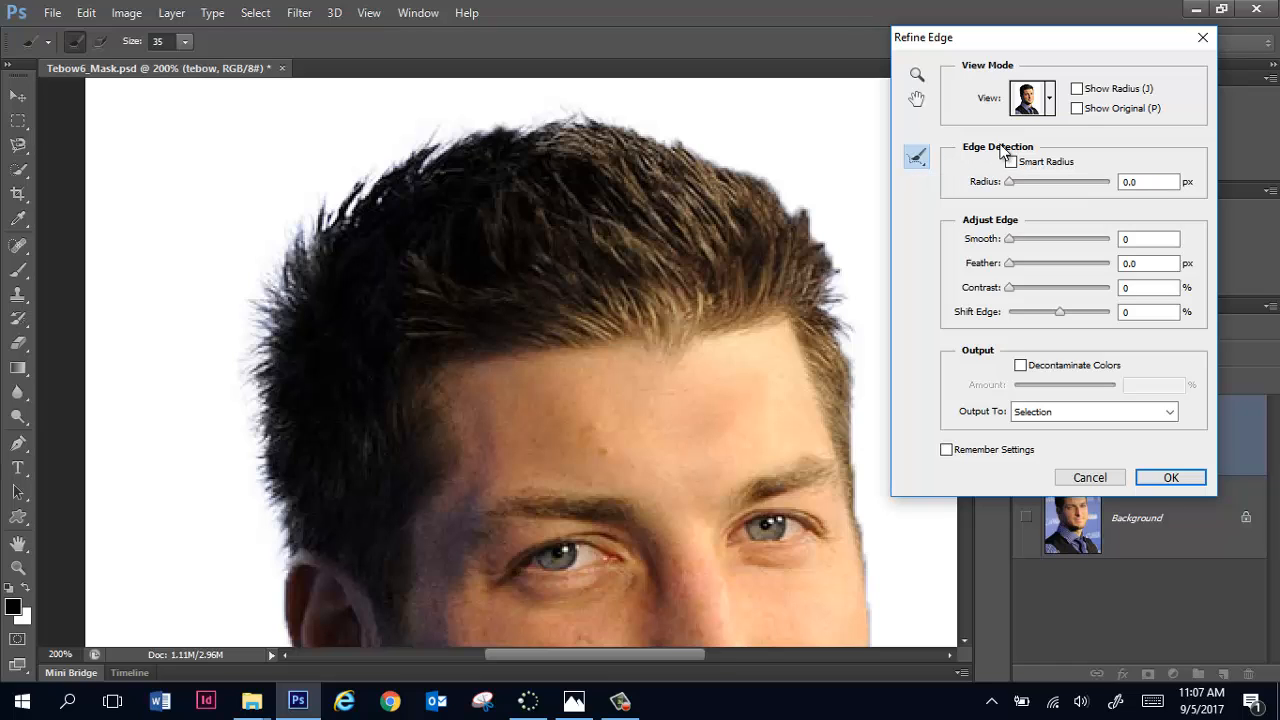
Step: Brush the Refine Radius Tool along the cheek edge and the outer shoulder edge of the vest
key("ctrl+0")
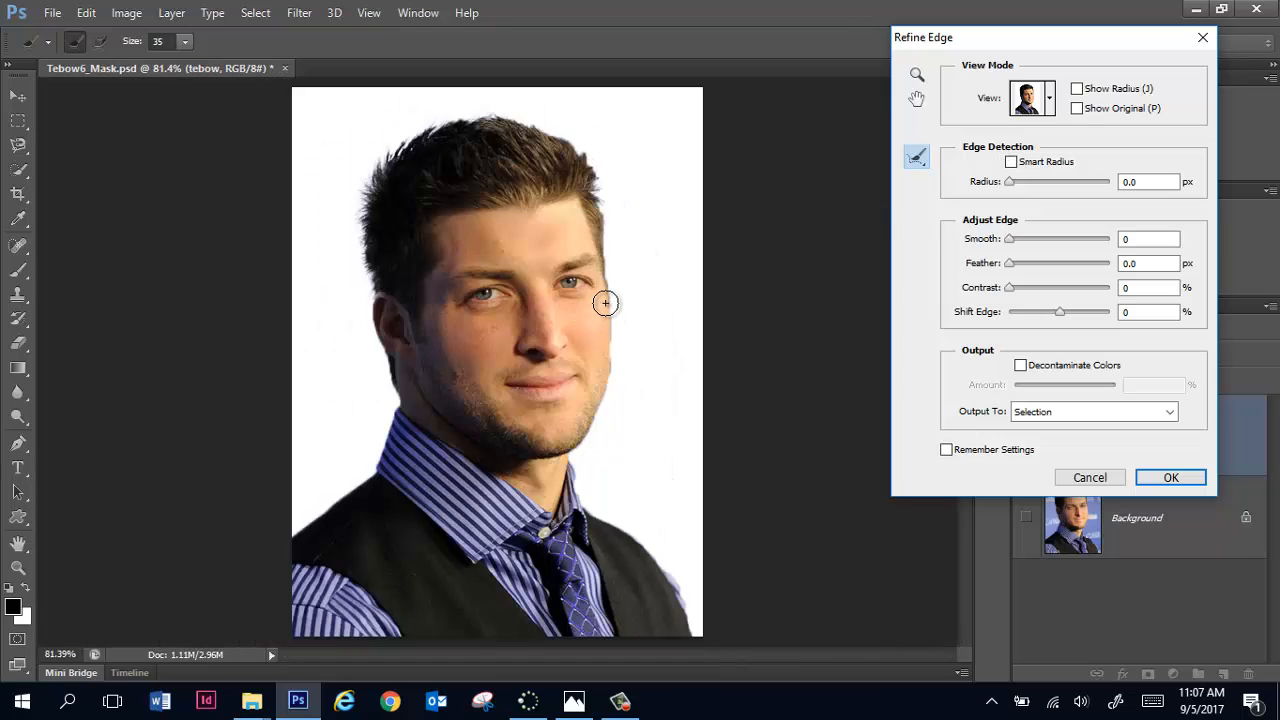
left_click_drag(606, 302, 597, 386)
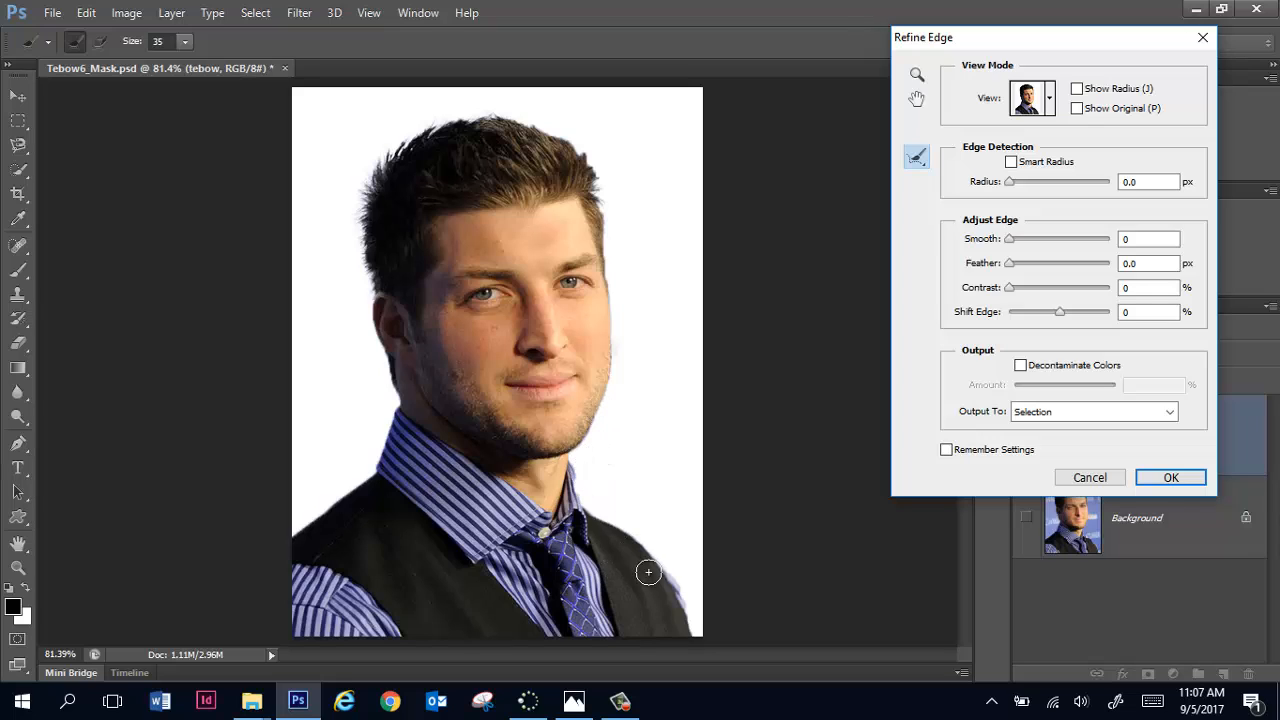
left_click_drag(648, 560, 688, 655)
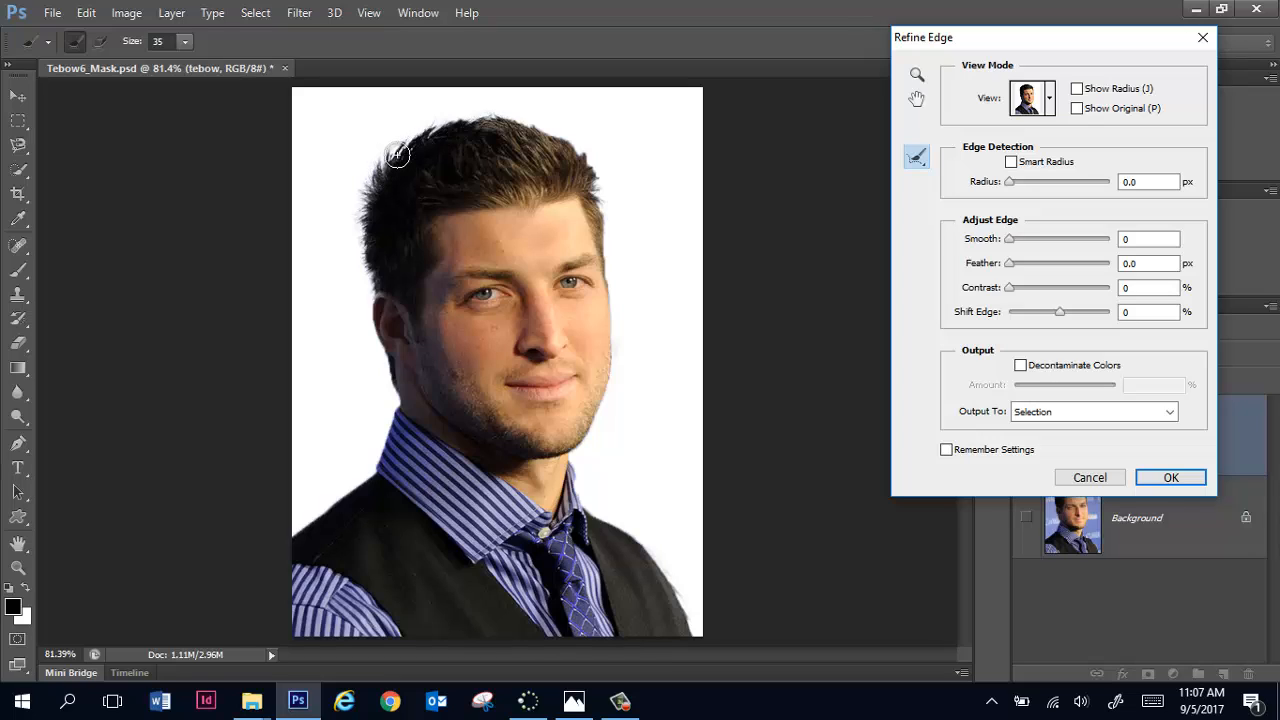
Step: Output the refined selection as a New Layer with Layer Mask
left_click(1040, 417)
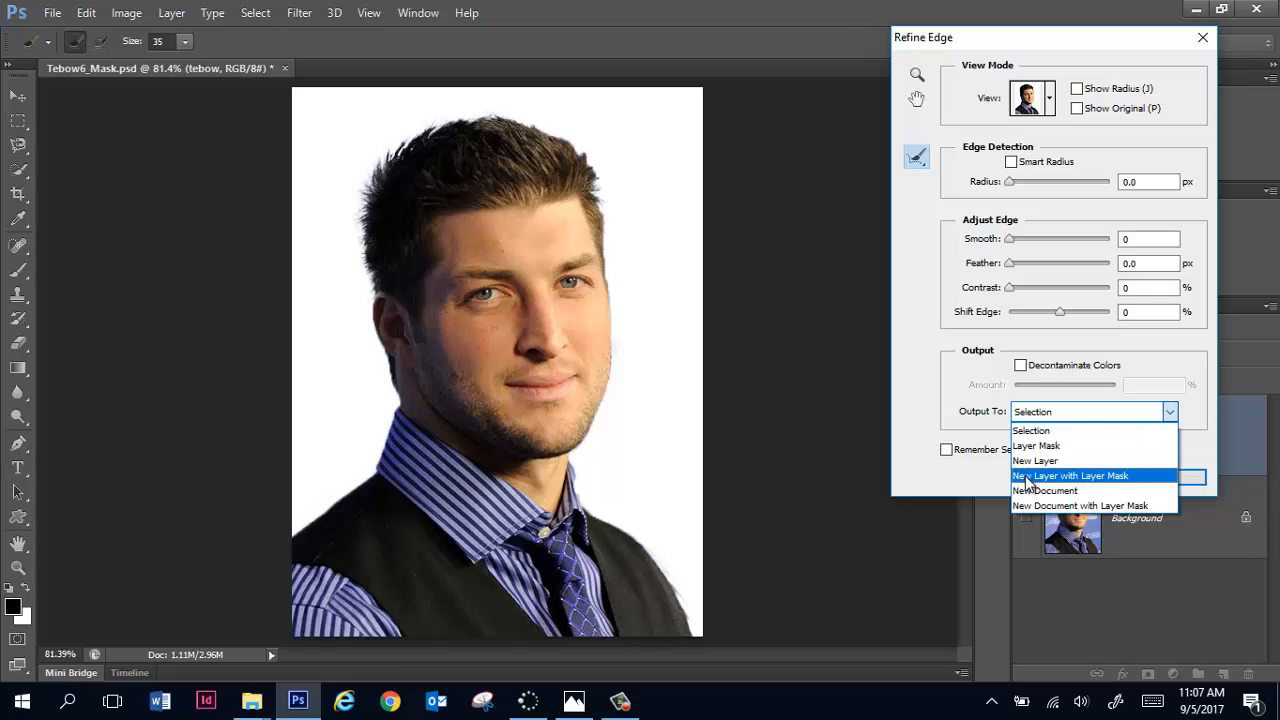
left_click(1128, 477)
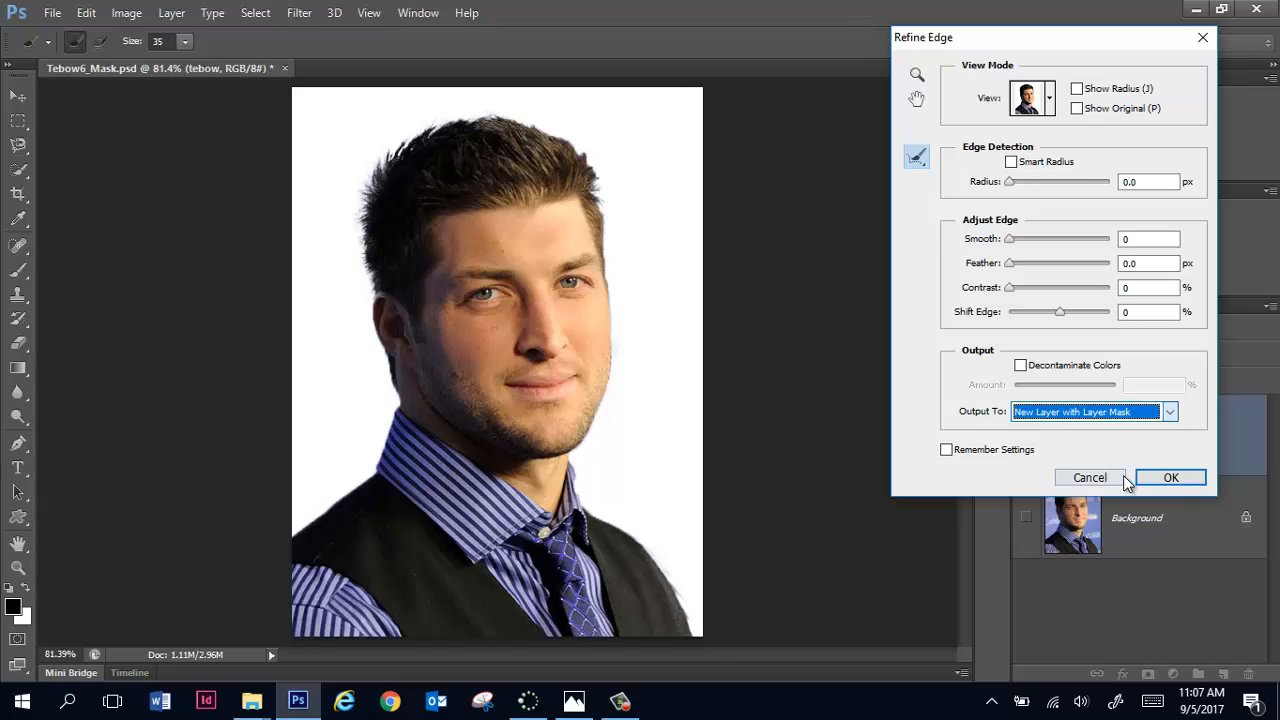
left_click(1163, 478)
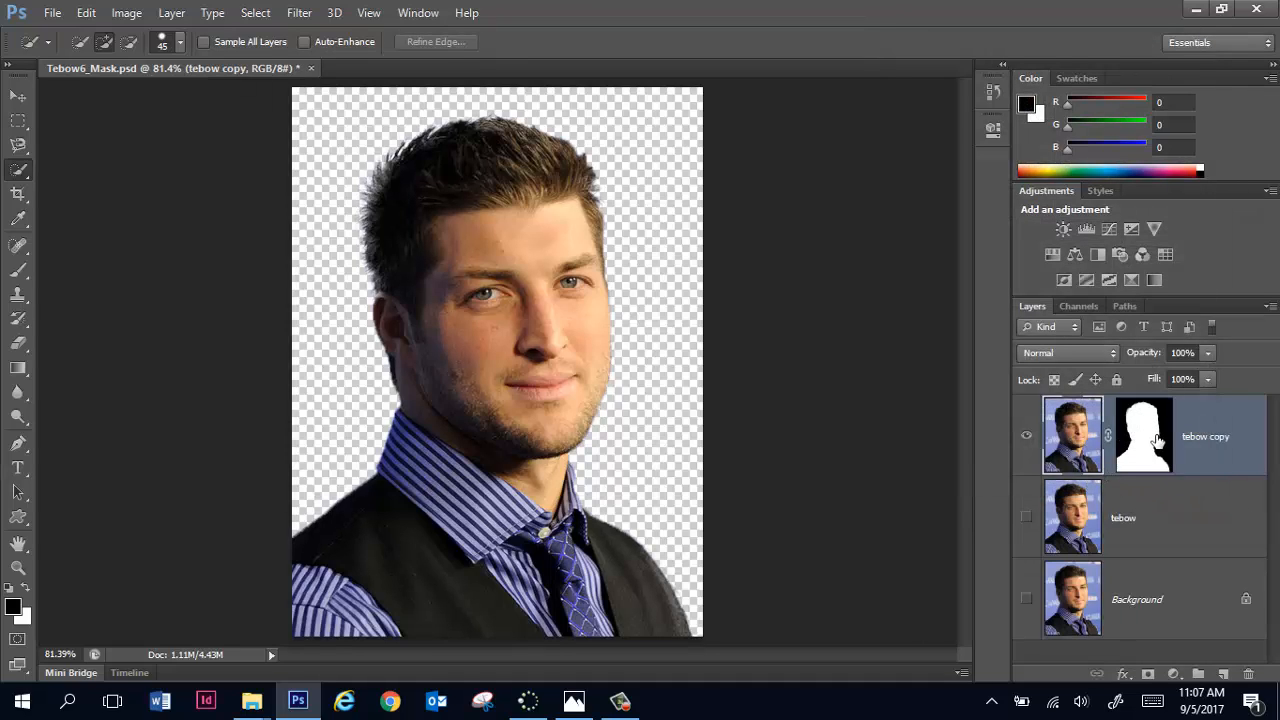
Step: Disable the layer mask on tebow copy and re-enable it to compare the image with and without masking
right_click(1148, 430)
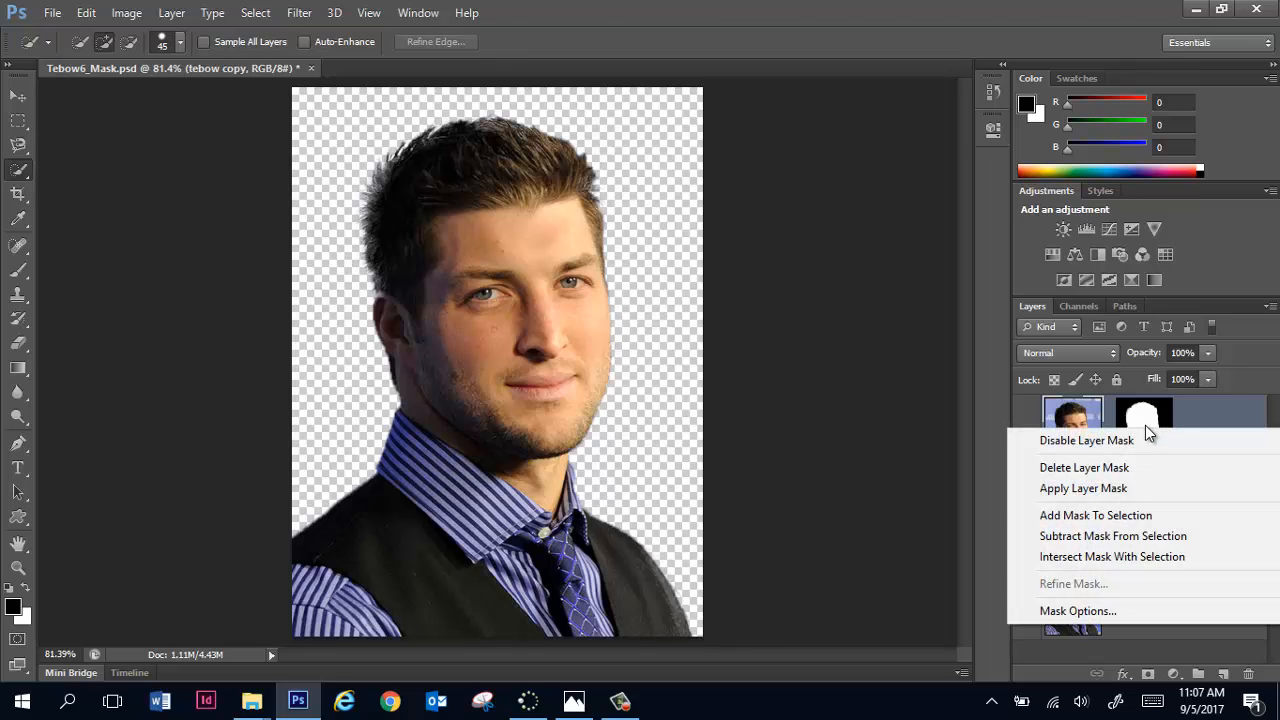
left_click(1097, 441)
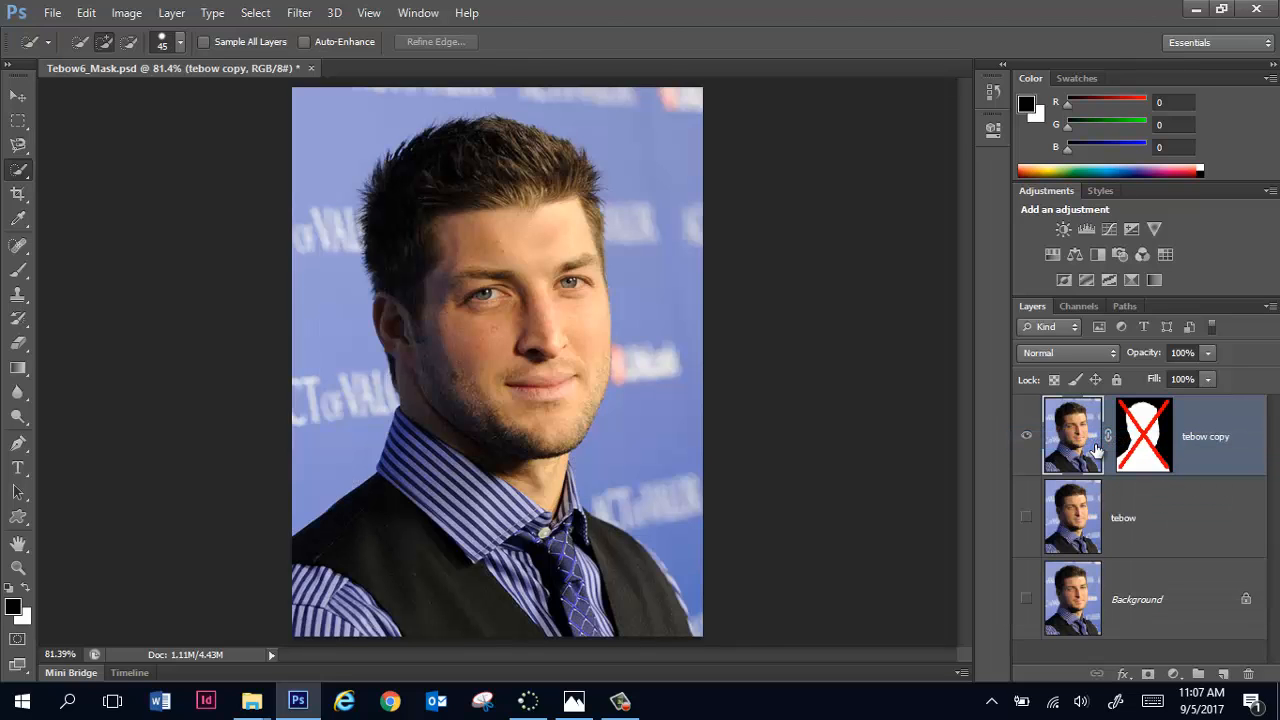
right_click(1148, 432)
left_click(1118, 442)
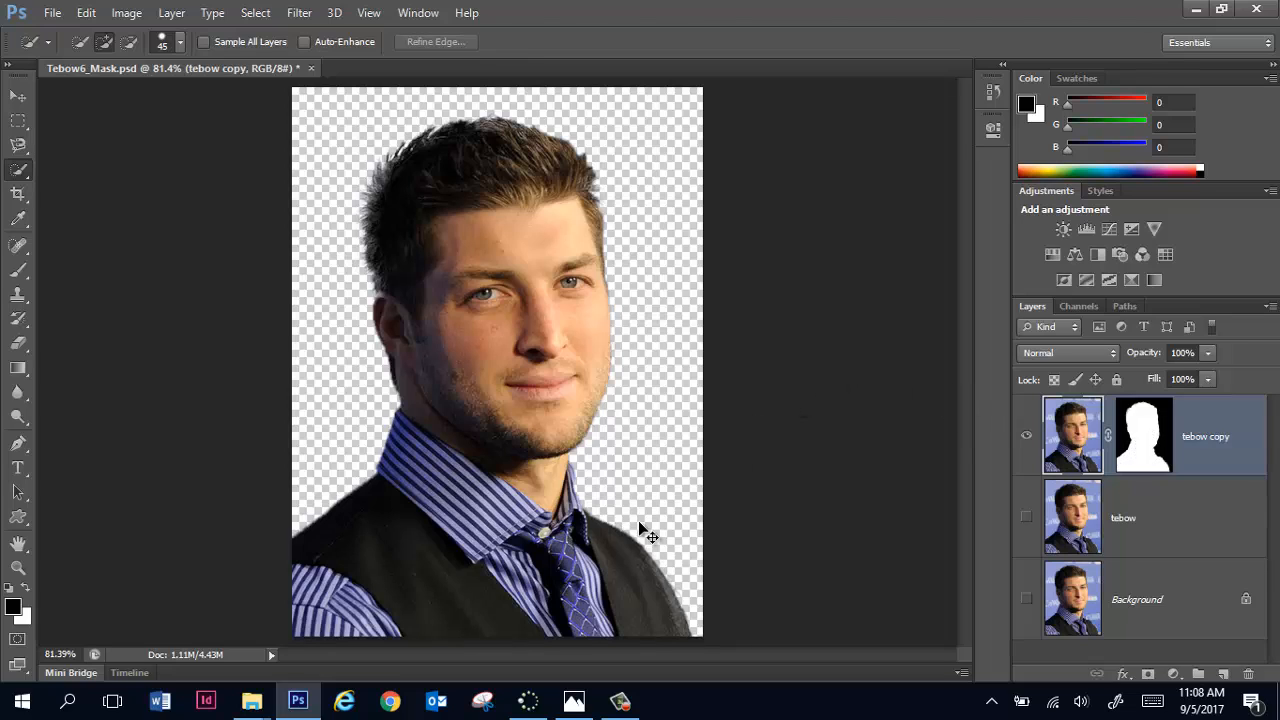
Step: Target the tebow copy layer mask and get the Brush tool ready with white as the foreground color
key("ctrl+plus")
key("ctrl+plus")
mouse_move(742, 526)
left_mouse_down()
mouse_move(491, 143)
mouse_move(514, 89)
mouse_move(546, 62)
left_mouse_up()
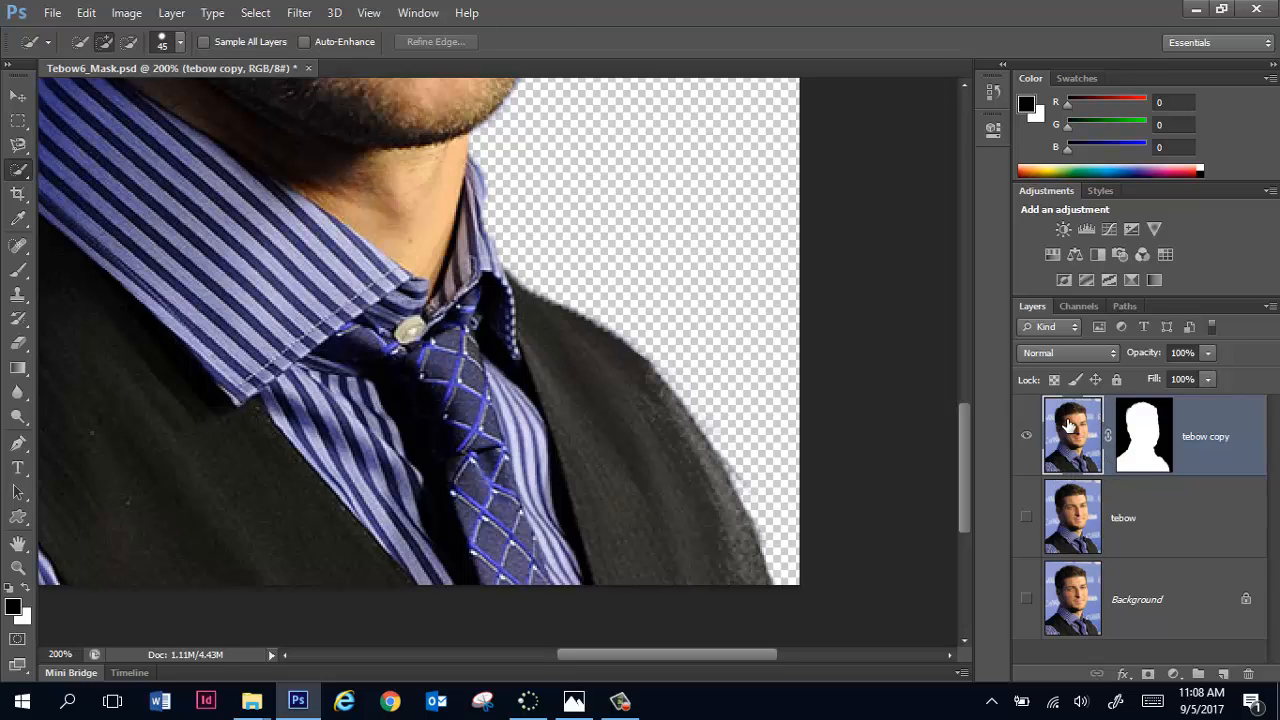
left_click(1128, 424)
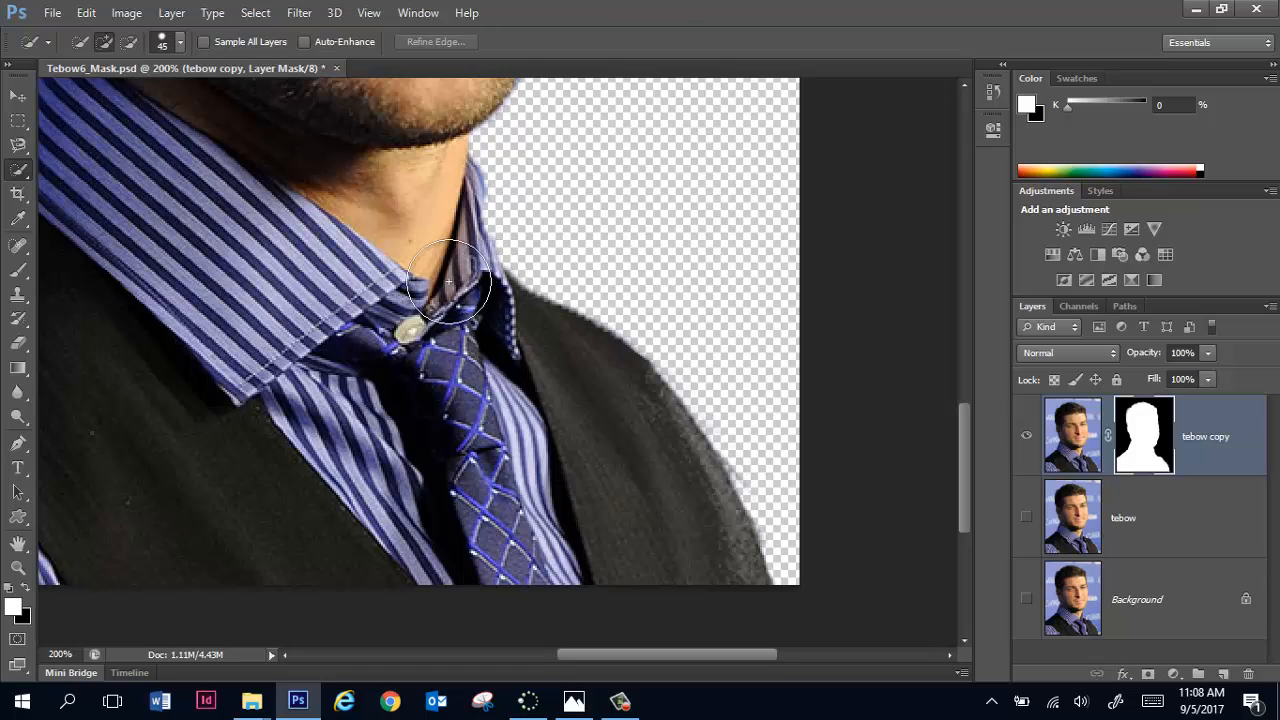
left_click(21, 272)
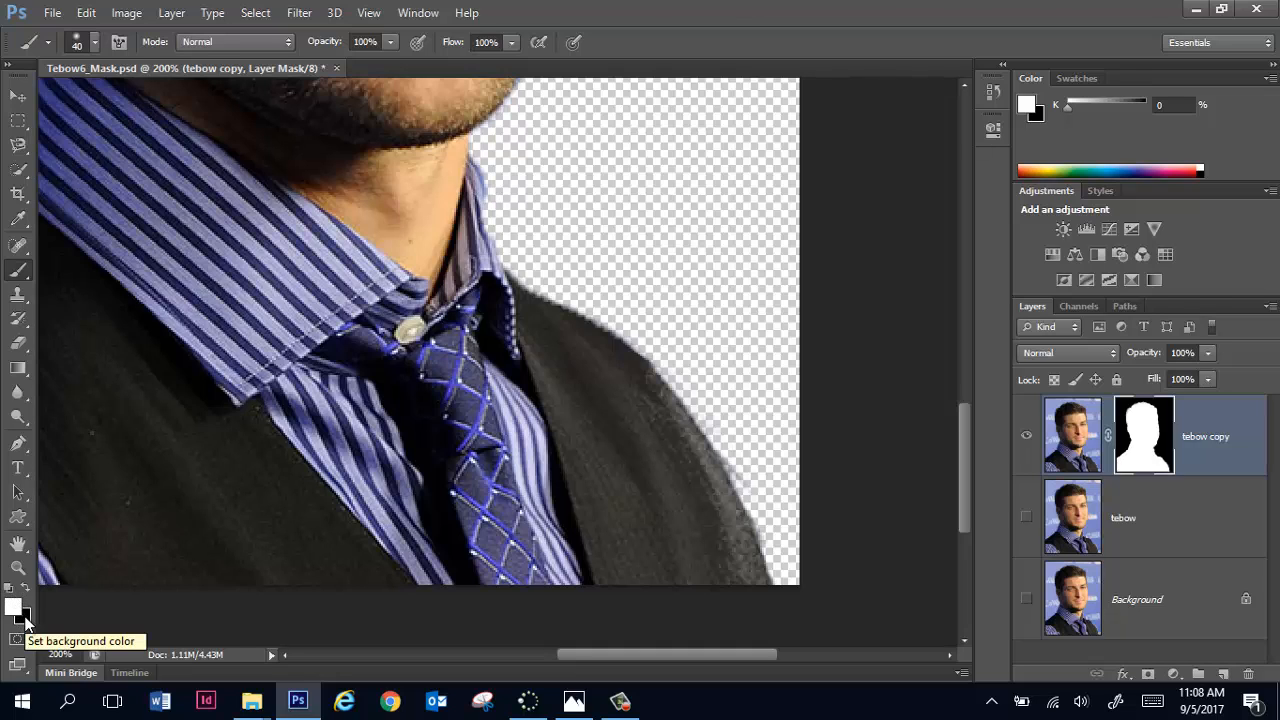
key("x")
key("x")
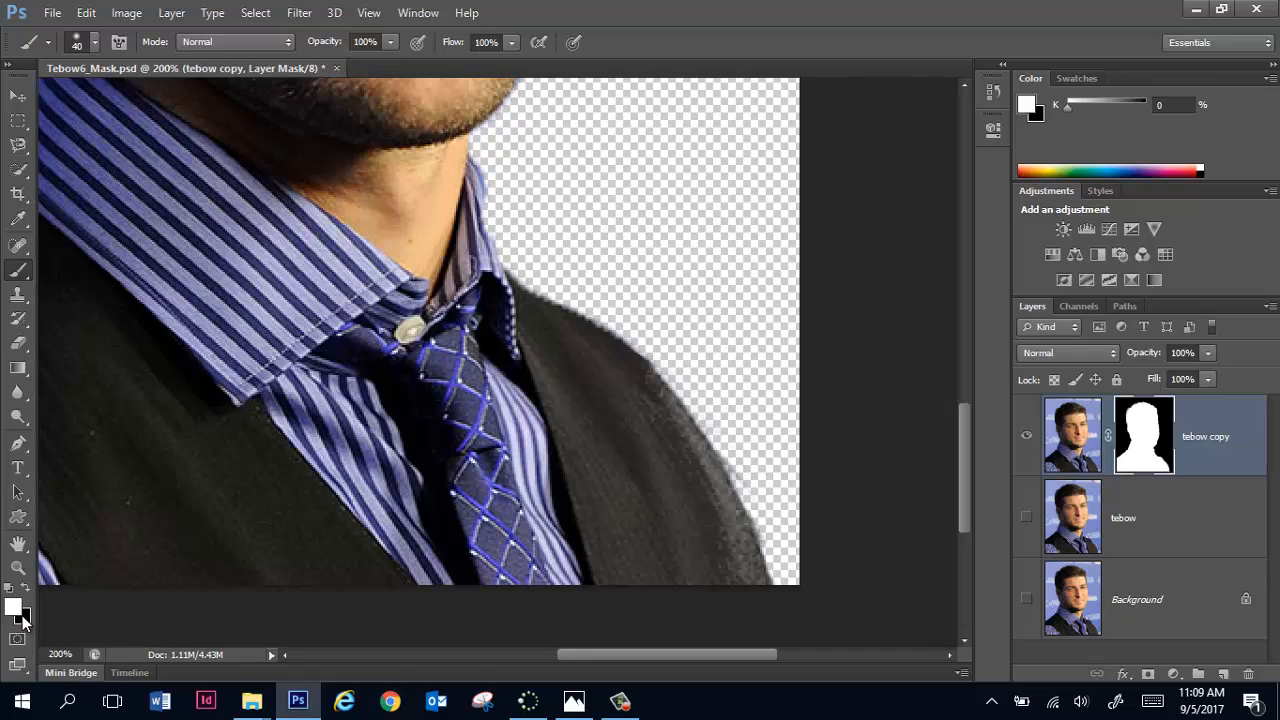
key("x")
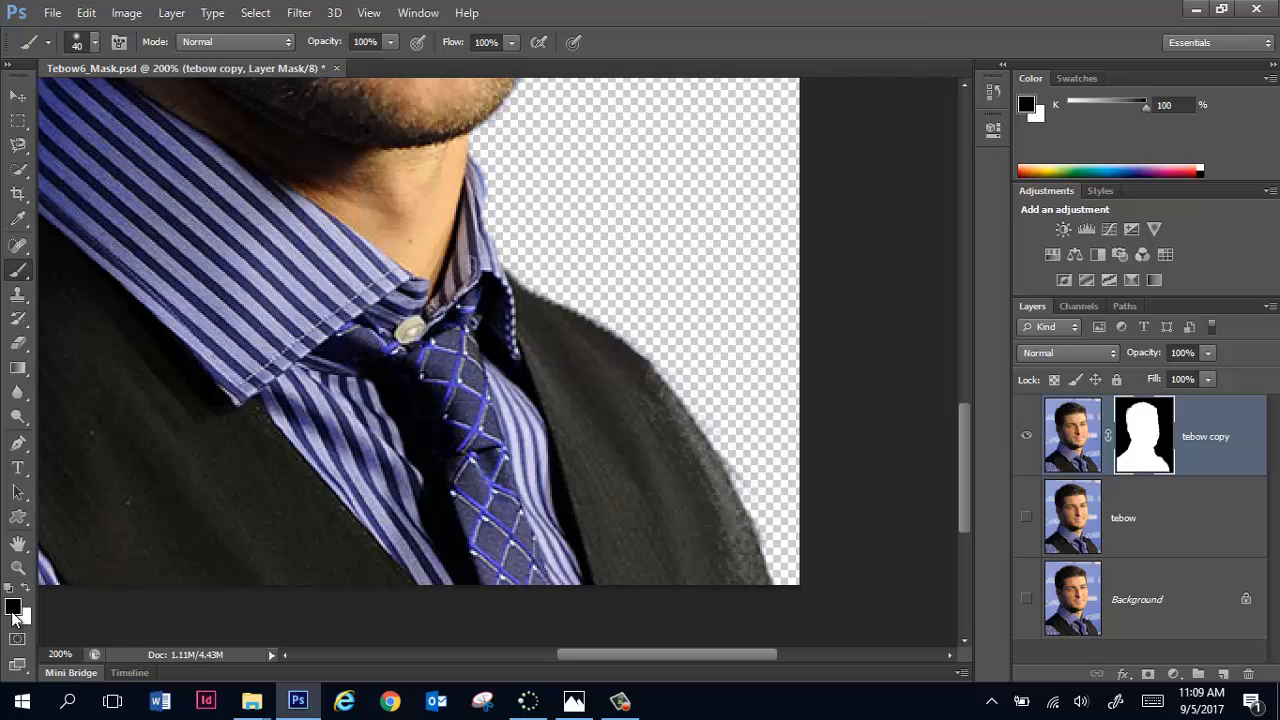
key("x")
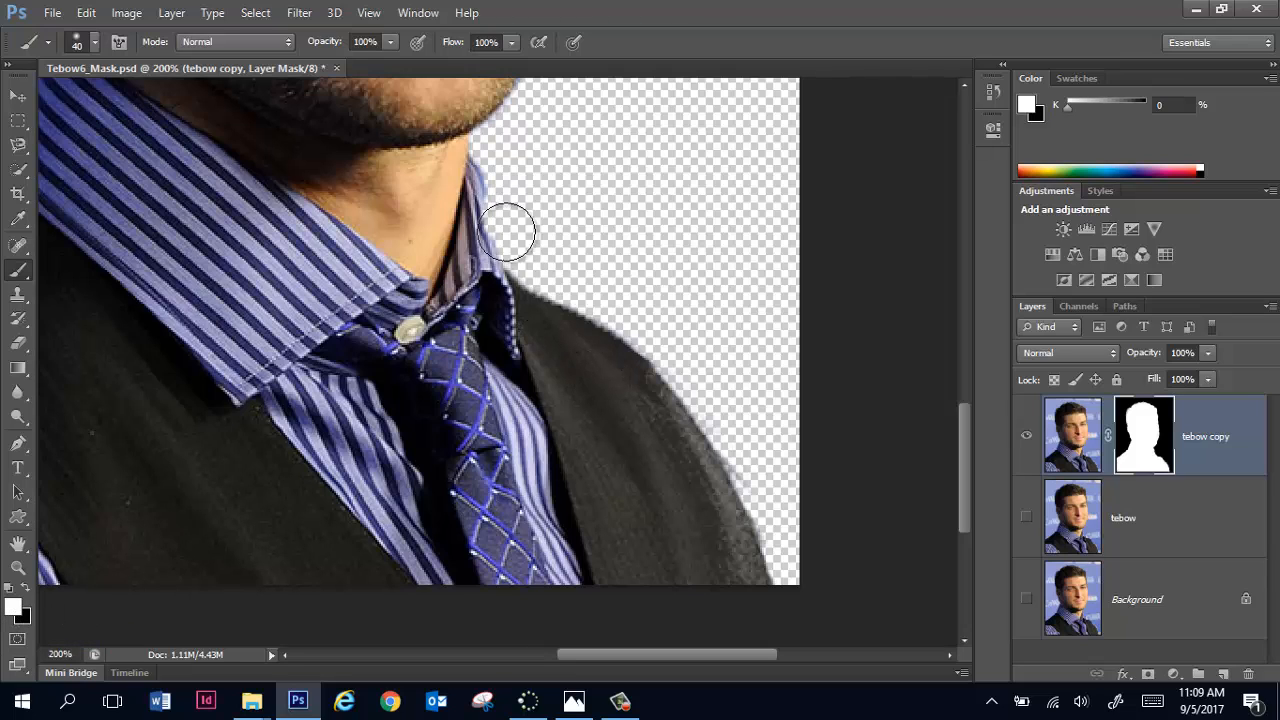
Step: Choose a hard round brush, reduce it to 10 px, and paint white on the mask along the shirt collar's outer edge
mouse_move(508, 232)
left_mouse_down()
mouse_move(472, 208)
mouse_move(455, 215)
left_mouse_up()
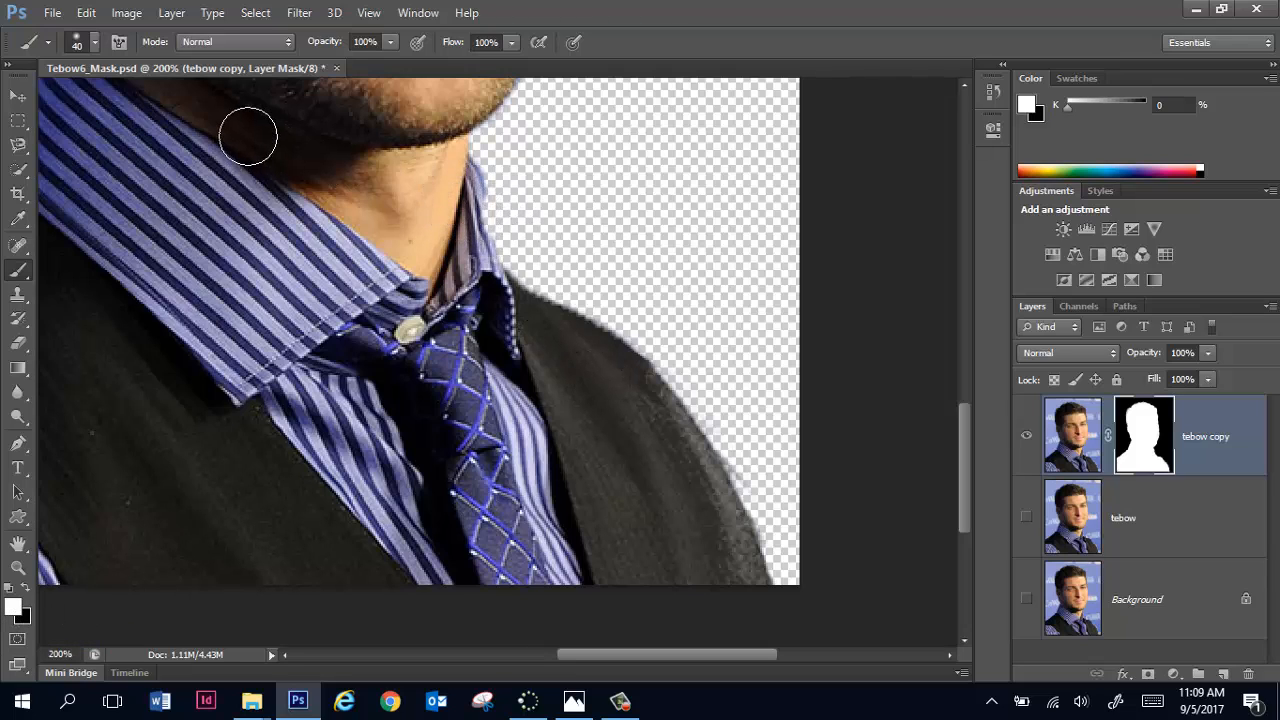
left_click(95, 46)
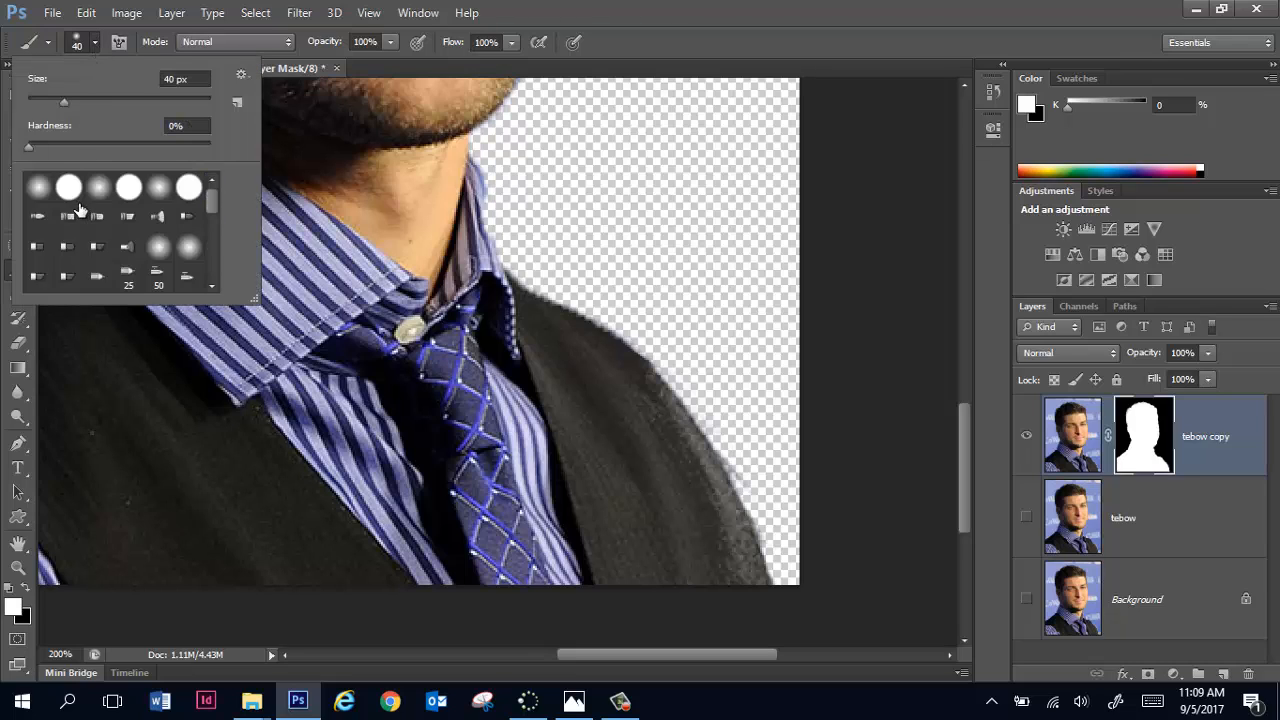
double_click(69, 188)
key("bracketleft")
key("bracketleft")
key("bracketleft")
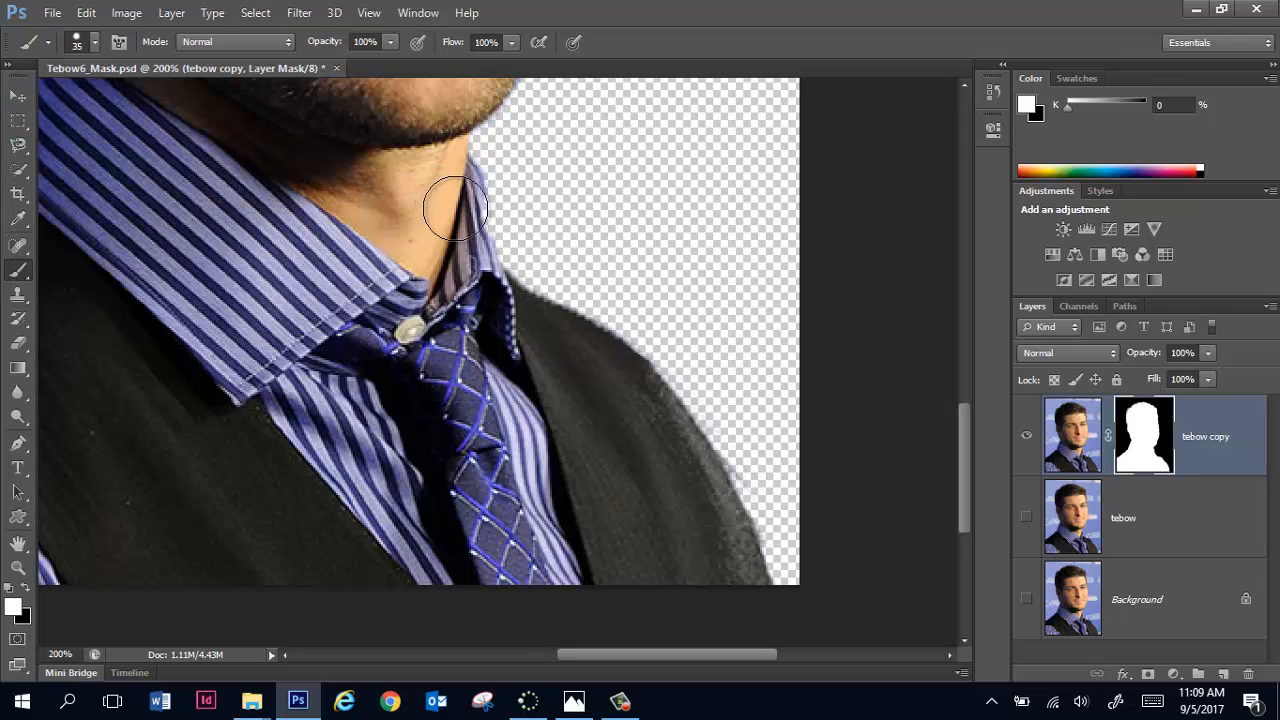
mouse_move(479, 188)
left_mouse_down()
mouse_move(470, 152)
mouse_move(524, 297)
left_mouse_up()
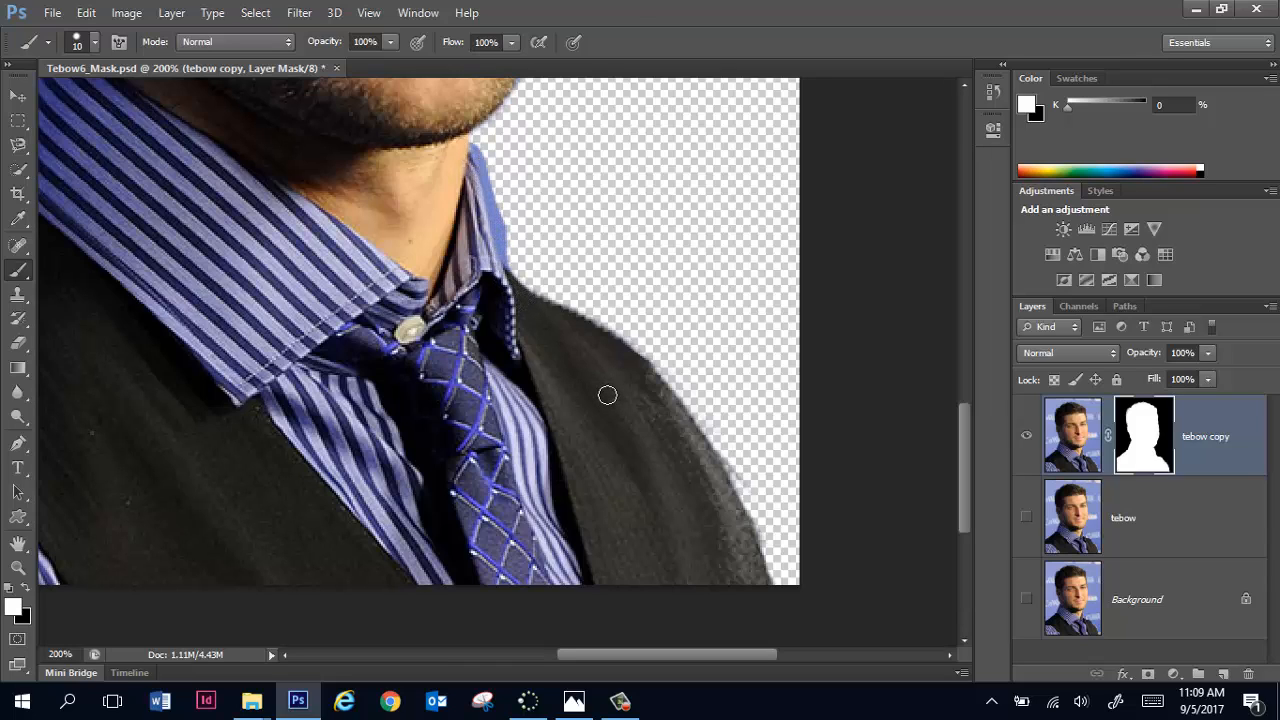
Step: Paint black on the mask to hide the blue background fringe along the shirt collar's outer edge
key("ctrl+plus")
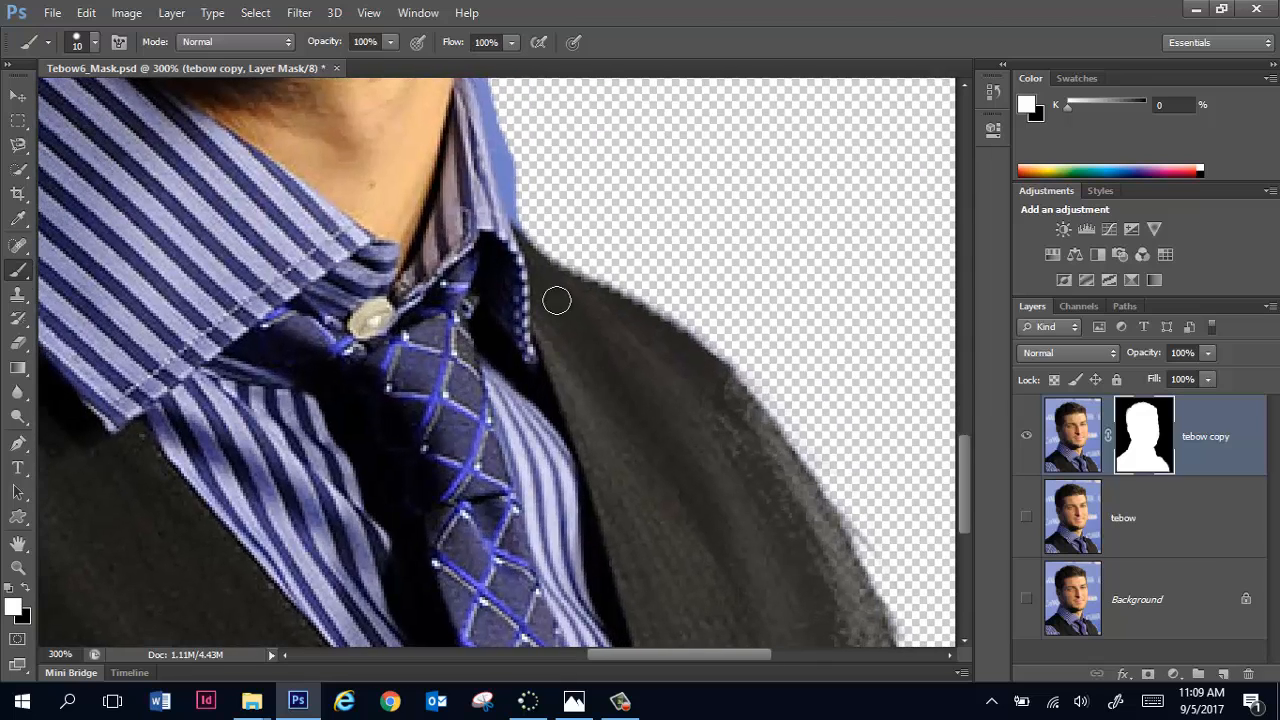
left_click_drag(374, 171, 401, 329)
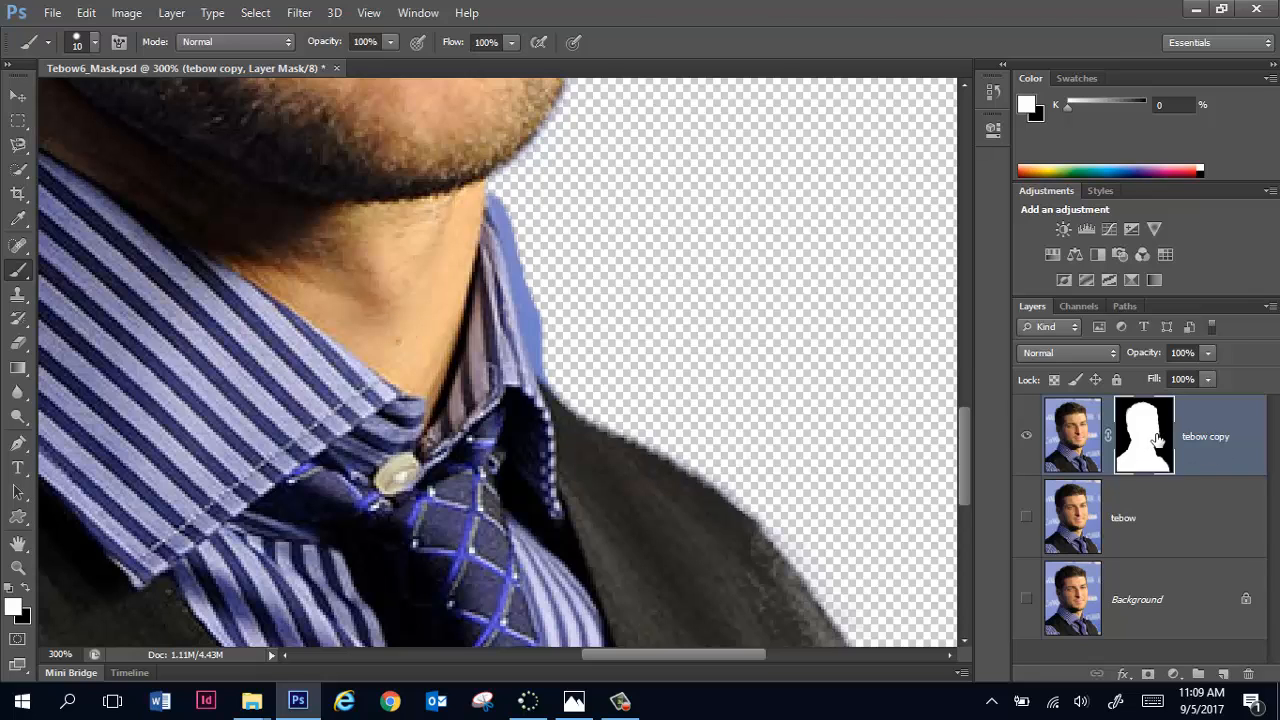
left_click(25, 592)
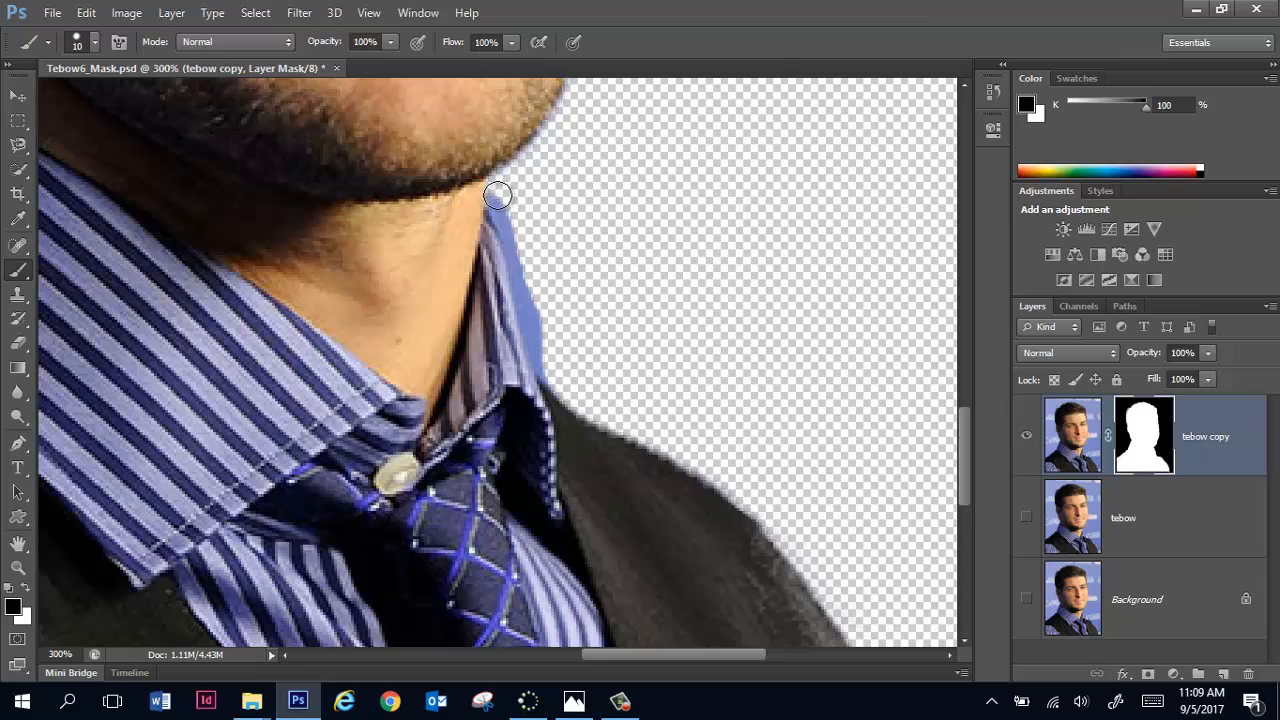
left_click_drag(501, 200, 555, 376)
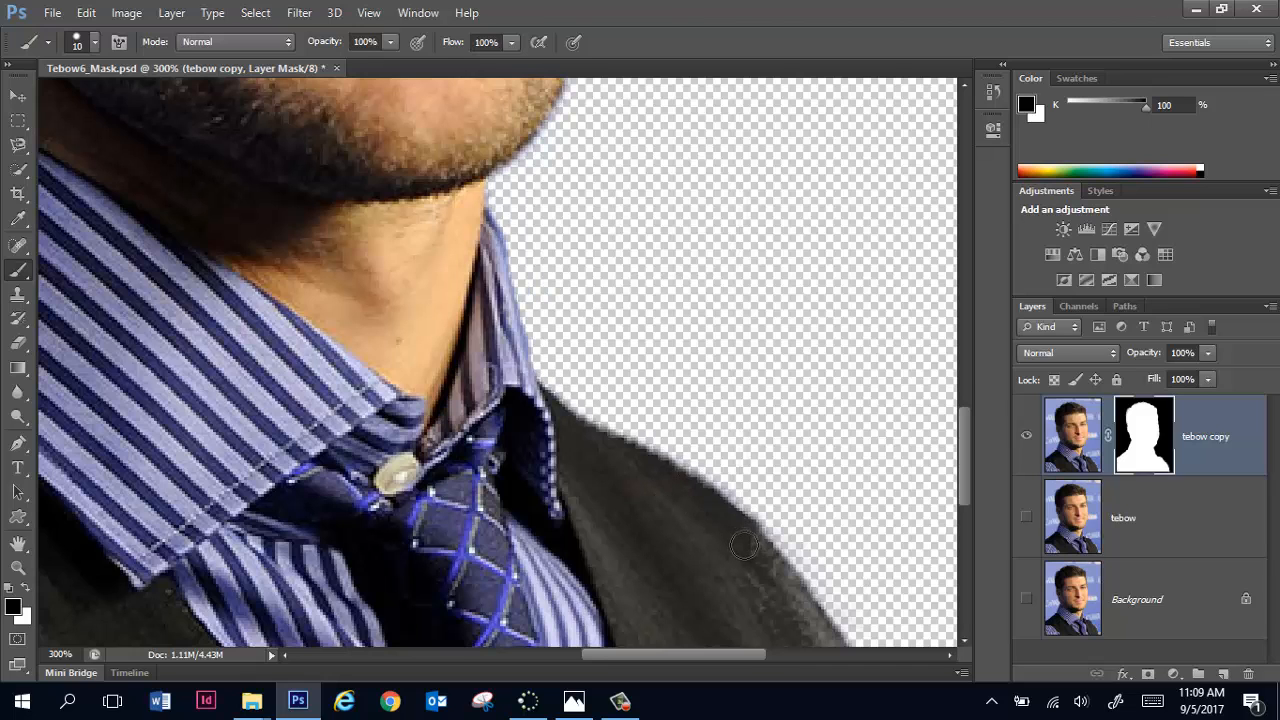
Step: Paint white on the mask along the jacket shoulder beside the tie to restore its outer edge, and switch the foreground color back to black
left_click_drag(725, 509, 471, 227)
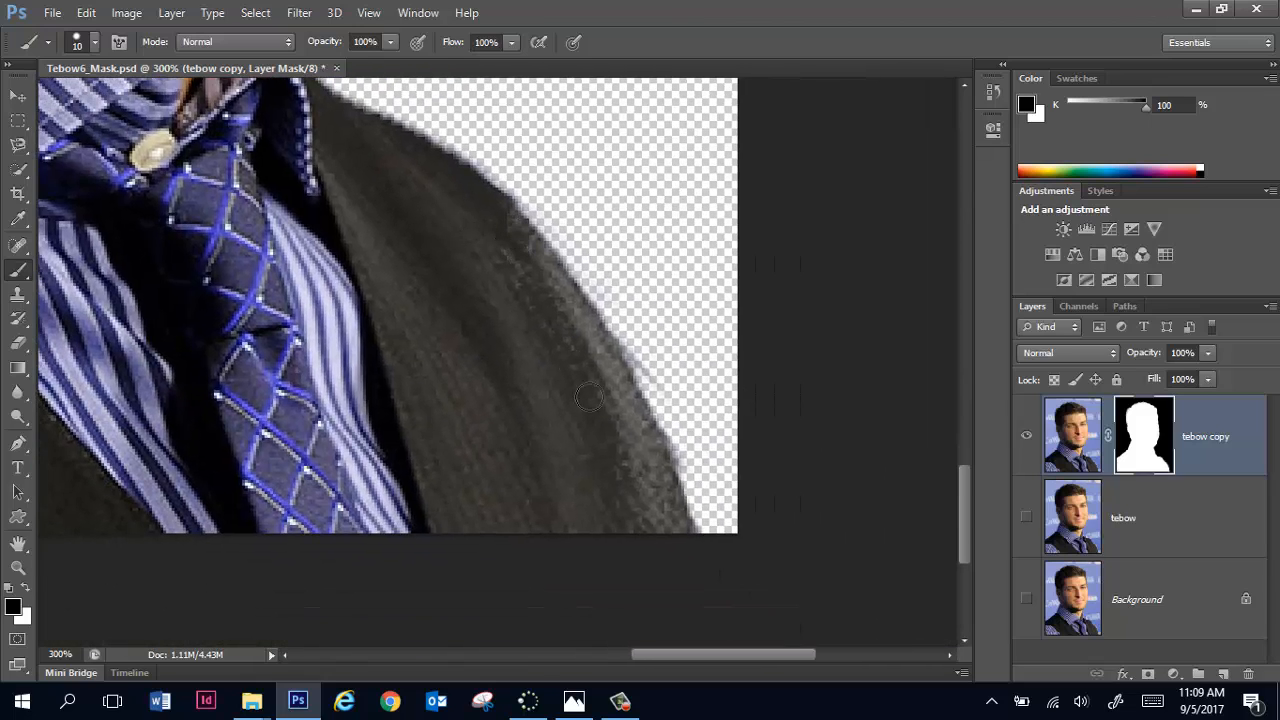
key("x")
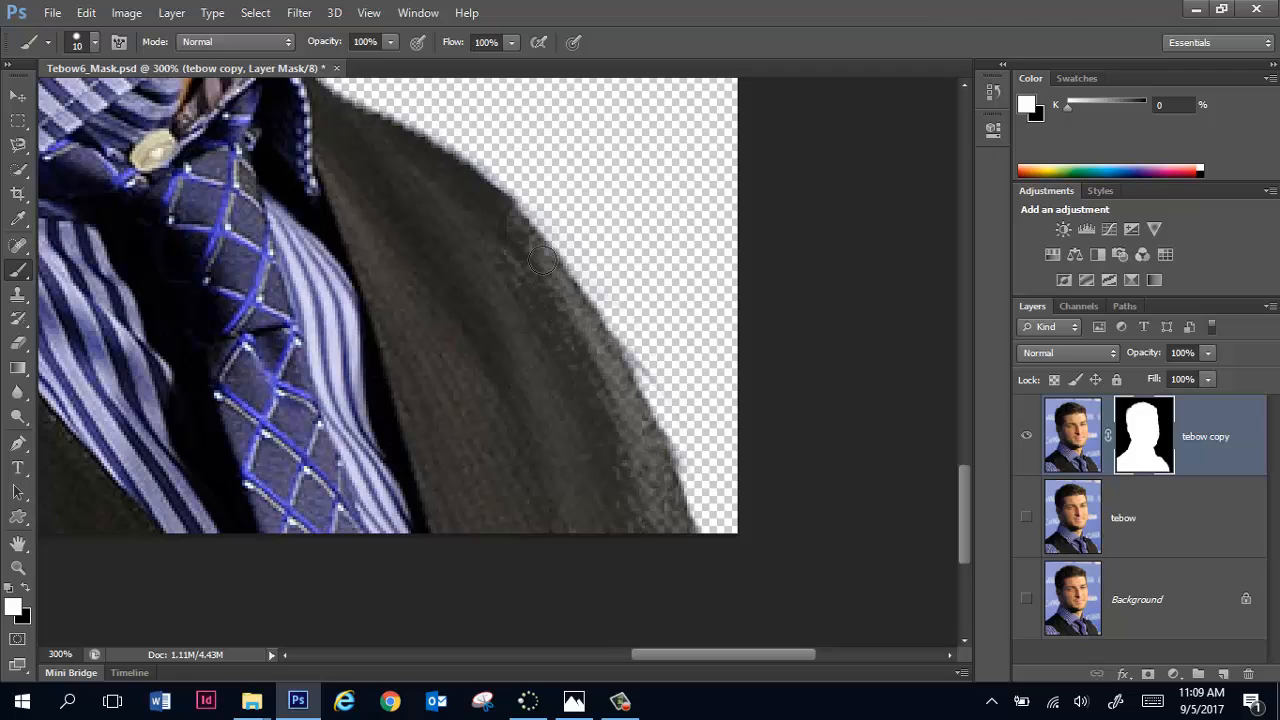
mouse_move(543, 260)
left_mouse_down()
mouse_move(519, 227)
mouse_move(622, 388)
mouse_move(664, 540)
mouse_move(594, 366)
left_mouse_up()
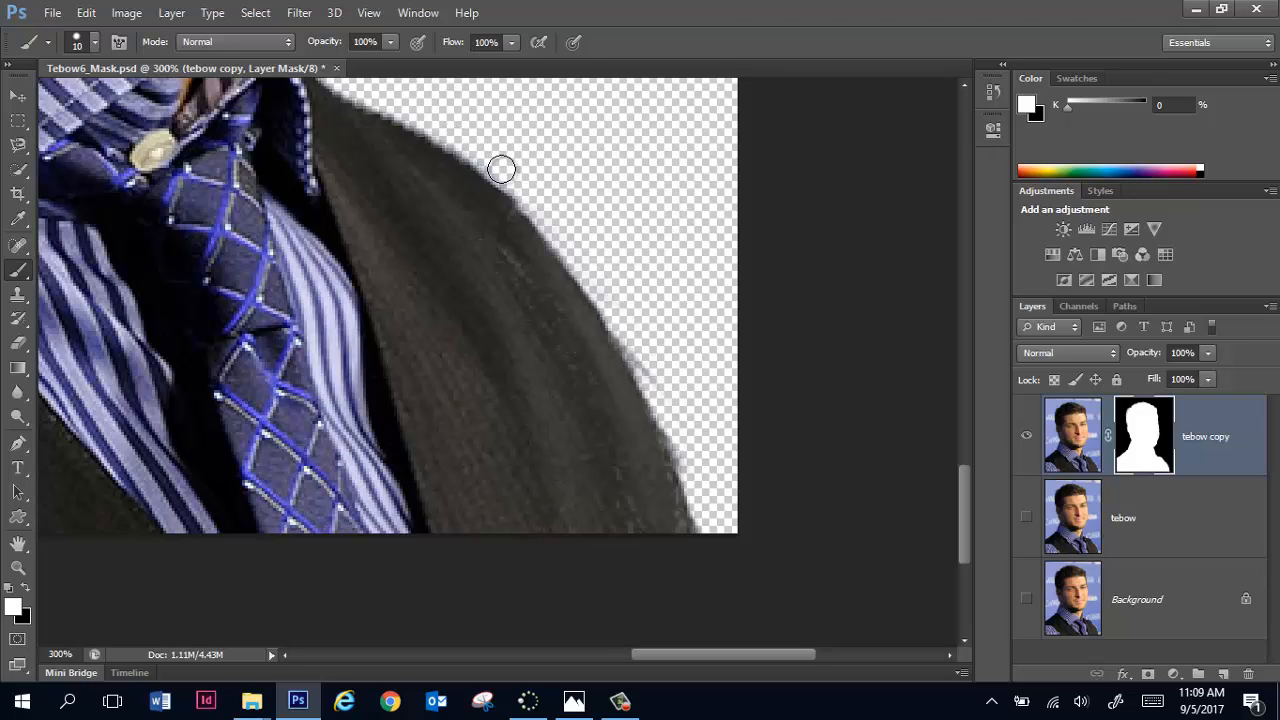
key("x")
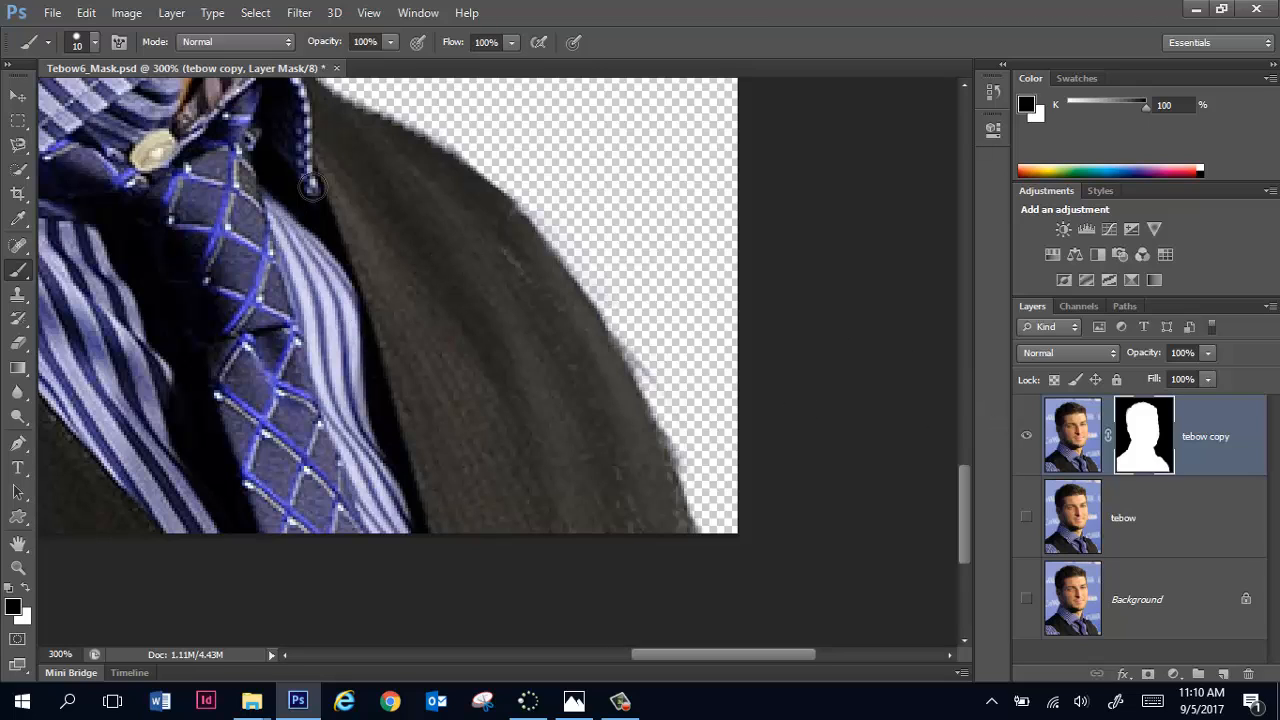
Step: Paint white on the mask along the ear's outer edge to bring back its missing parts
left_click_drag(350, 277, 823, 560)
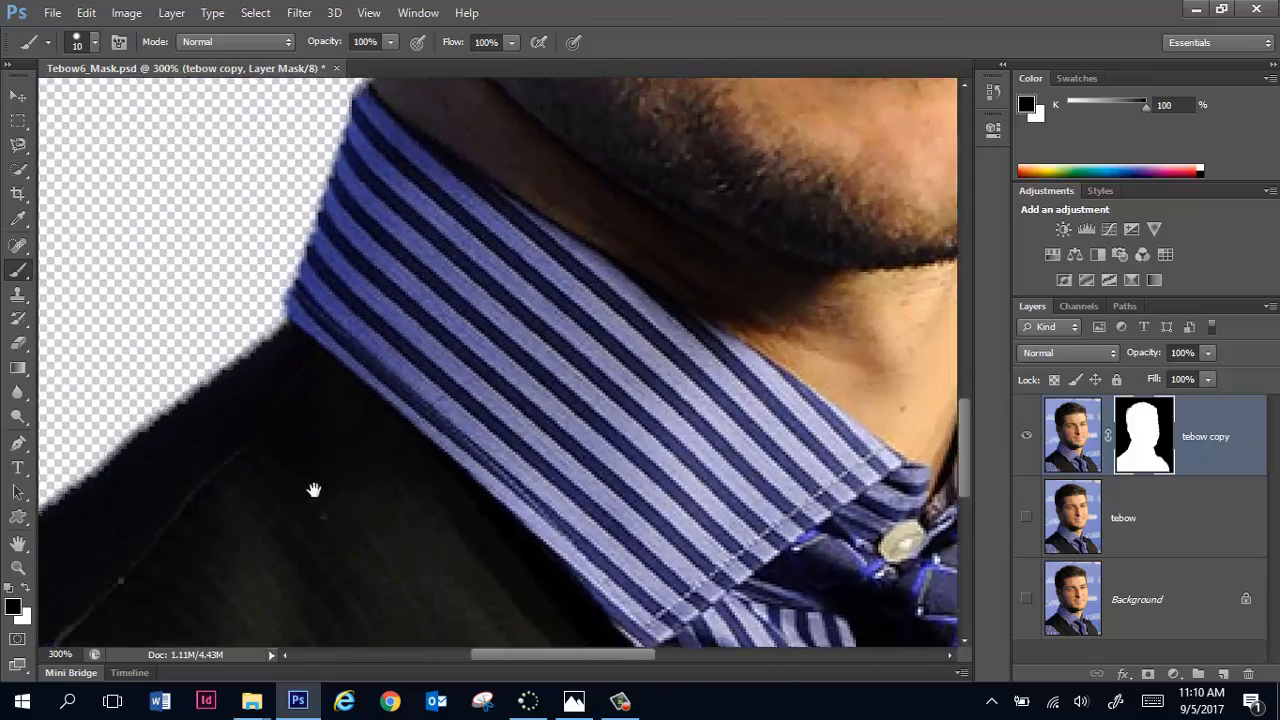
left_click_drag(314, 490, 269, 557)
left_click_drag(500, 215, 246, 434)
left_click_drag(346, 214, 446, 554)
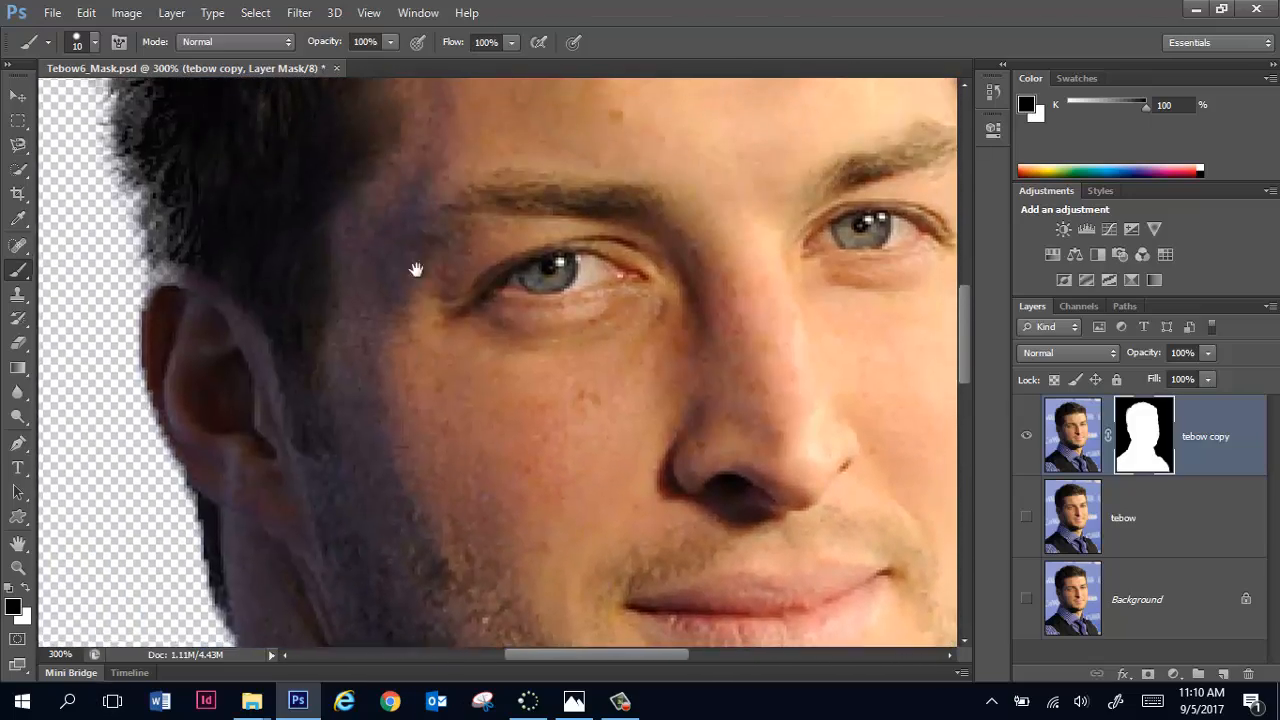
left_click_drag(442, 226, 434, 283)
mouse_move(461, 139)
left_mouse_down()
mouse_move(471, 249)
mouse_move(481, 244)
left_mouse_up()
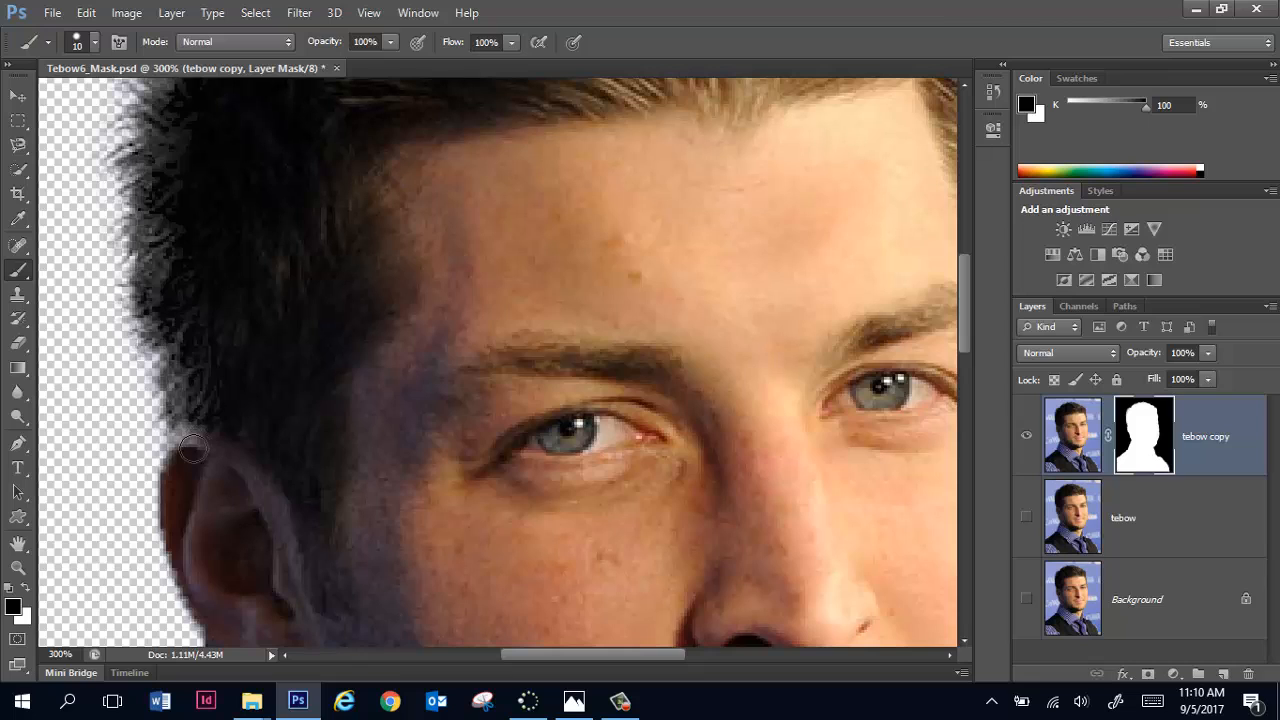
left_click(25, 587)
mouse_move(201, 423)
left_mouse_down()
mouse_move(197, 459)
mouse_move(196, 421)
mouse_move(184, 450)
mouse_move(186, 418)
mouse_move(178, 439)
mouse_move(183, 500)
mouse_move(189, 438)
mouse_move(171, 444)
mouse_move(175, 434)
mouse_move(154, 559)
mouse_move(177, 608)
mouse_move(245, 637)
left_mouse_up()
mouse_move(440, 440)
left_mouse_down()
mouse_move(477, 306)
mouse_move(557, 156)
left_mouse_up()
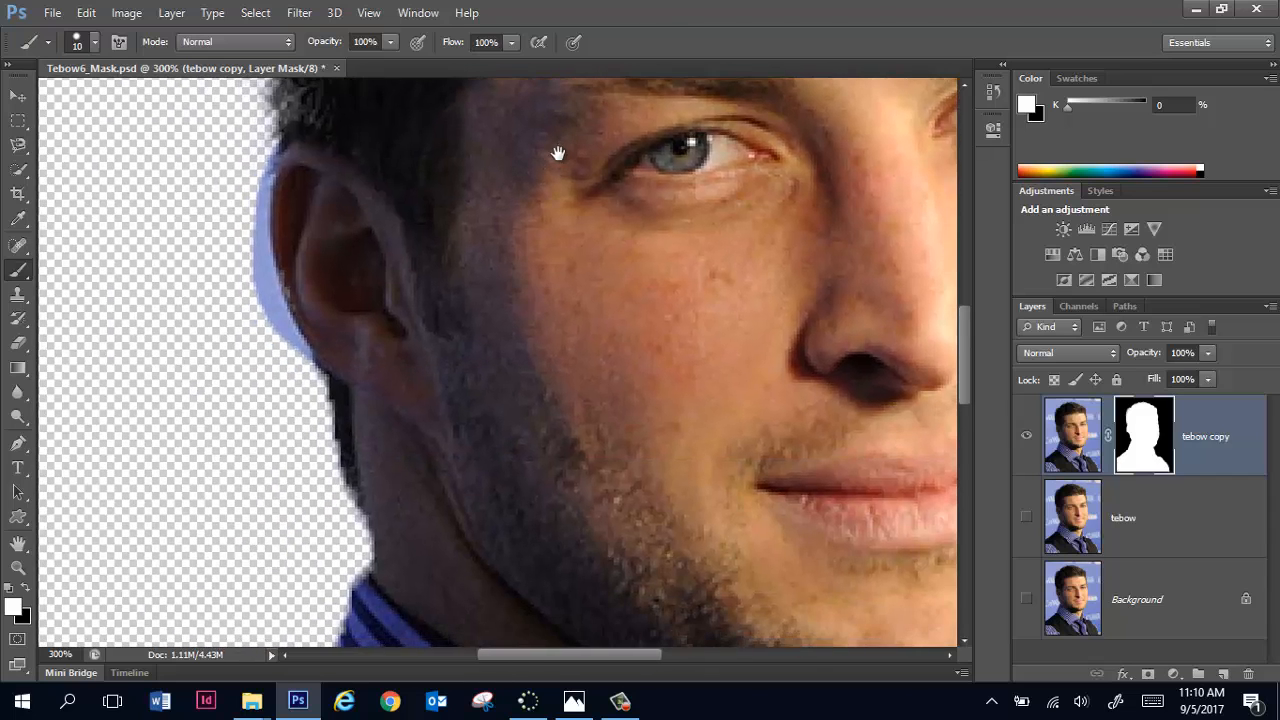
Step: Paint black on the mask to hide the blue background strip along the ear's outer edge
left_click(25, 587)
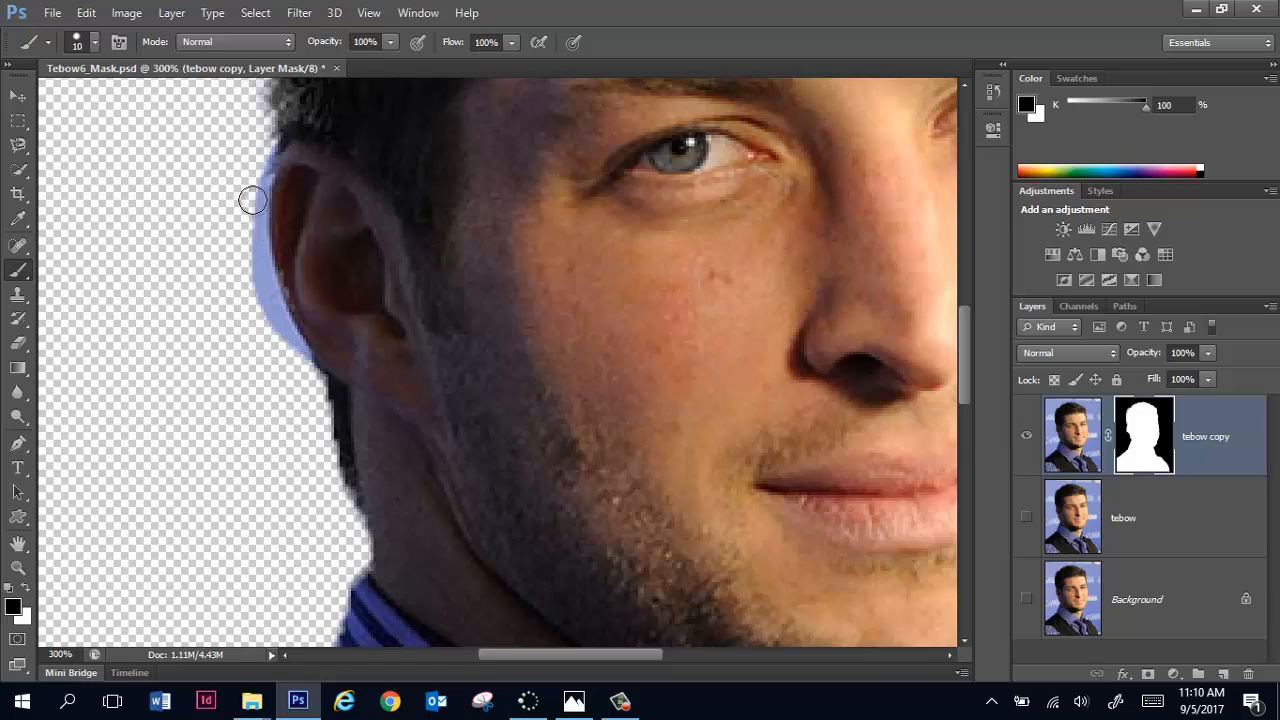
left_click_drag(256, 182, 259, 294)
mouse_move(256, 194)
left_mouse_down()
mouse_move(257, 283)
mouse_move(277, 314)
left_mouse_up()
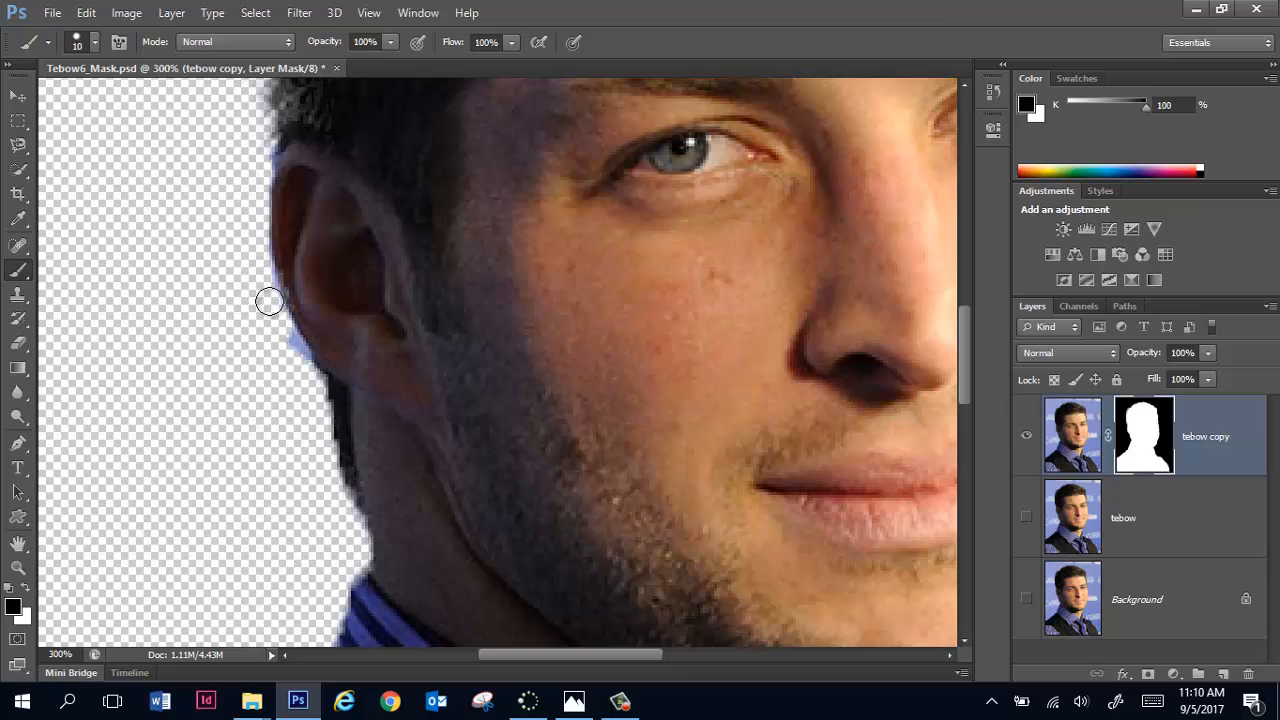
mouse_move(257, 271)
left_mouse_down()
mouse_move(300, 371)
mouse_move(283, 337)
left_mouse_up()
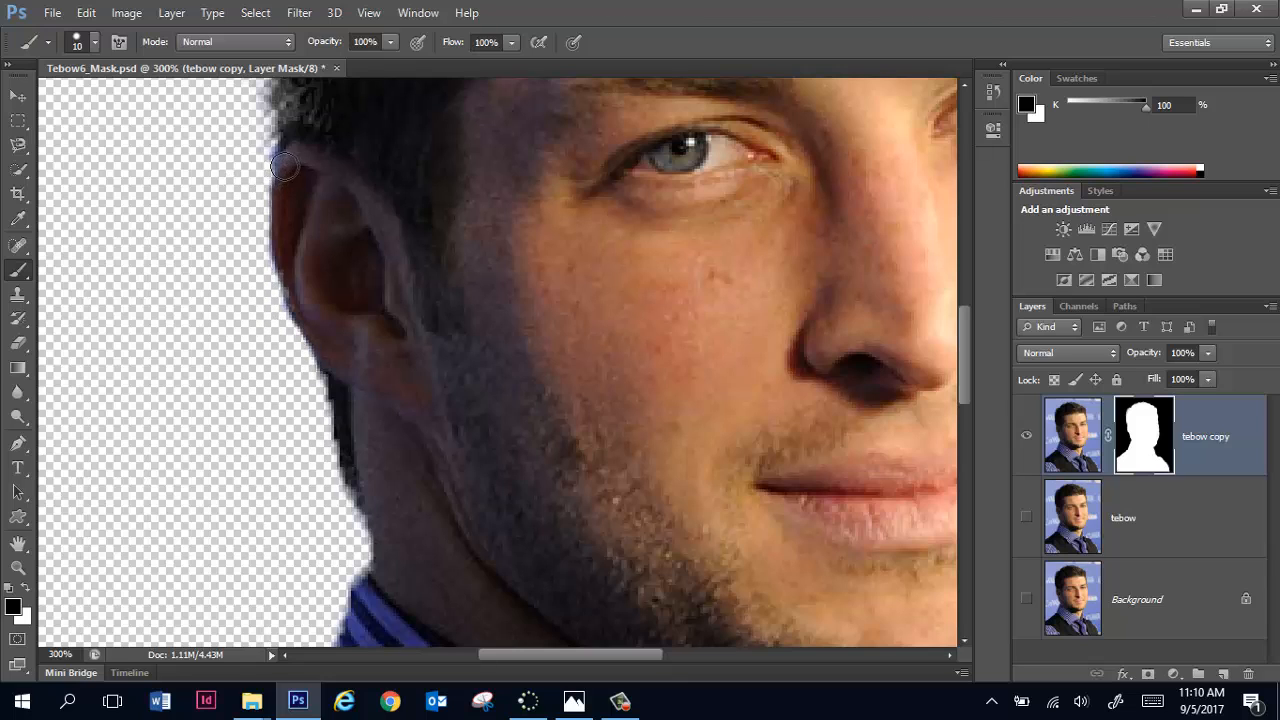
Step: Paint white on the mask over the ear's upper outer edge to restore its rim
key("x")
key("x")
key("x")
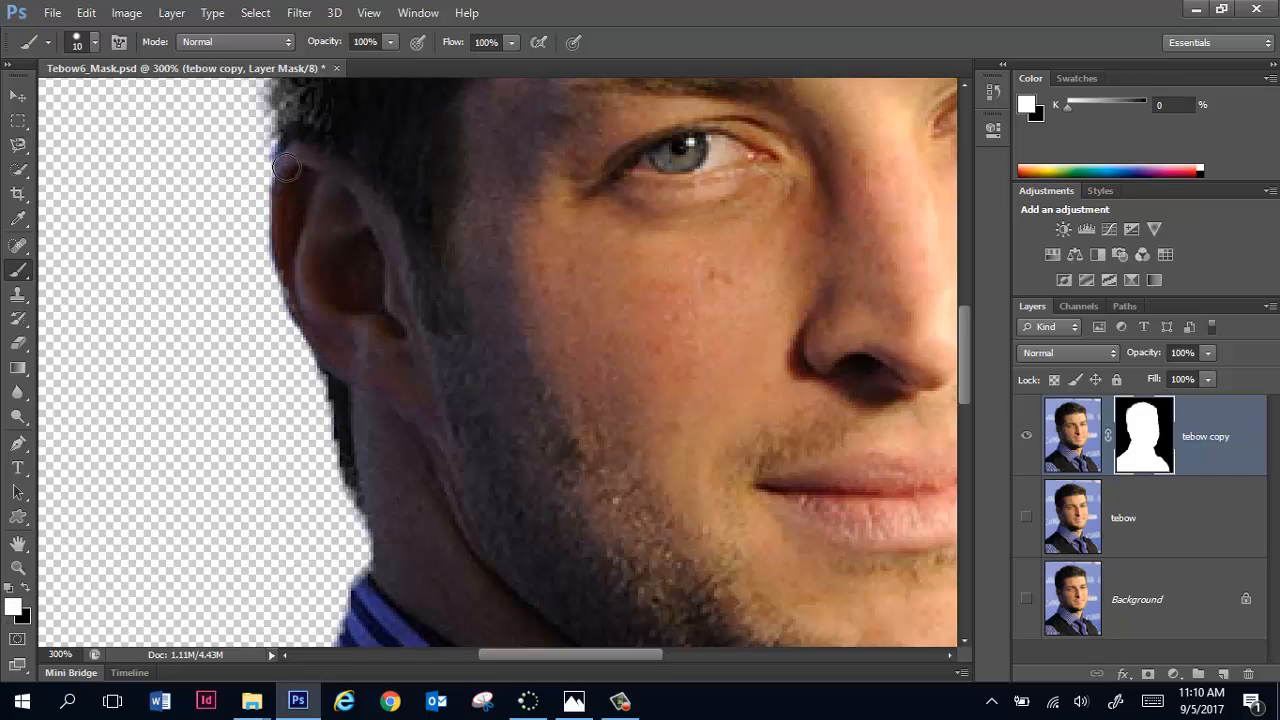
left_click_drag(285, 167, 292, 243)
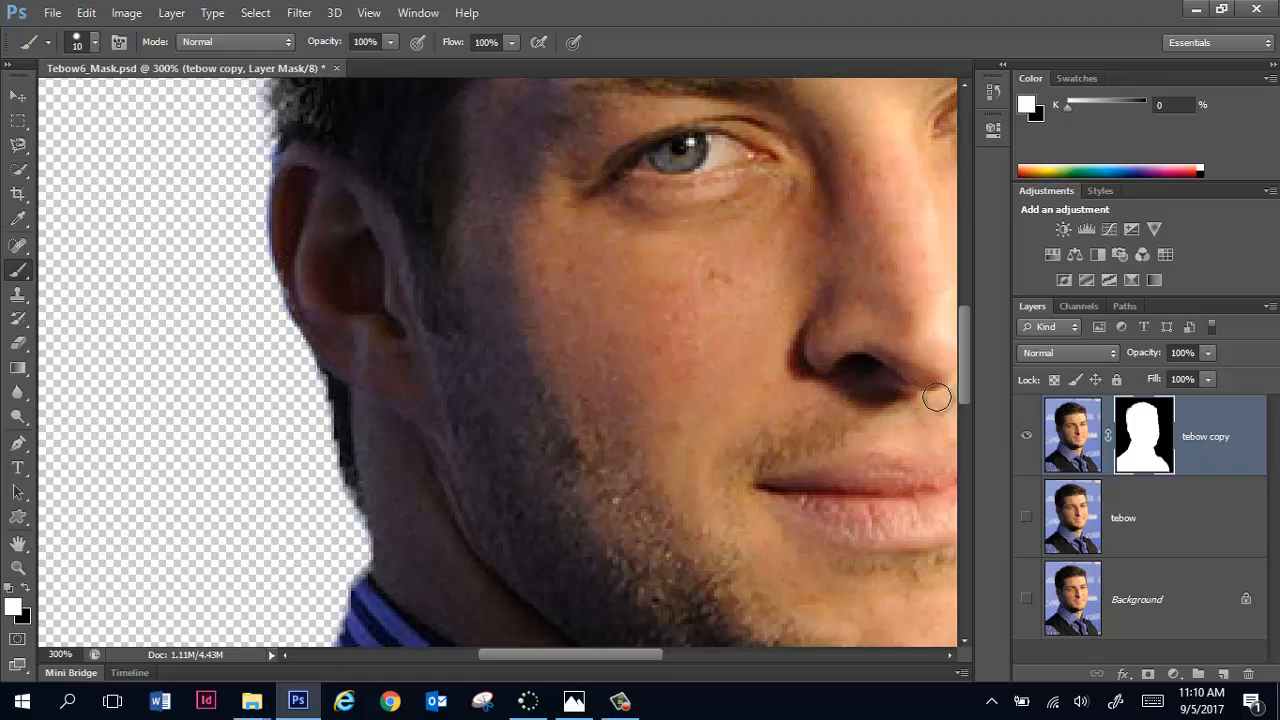
Step: Enlarge the brush to 60 px and paint black on the mask over the top and side of the hair
key("ctrl+0")
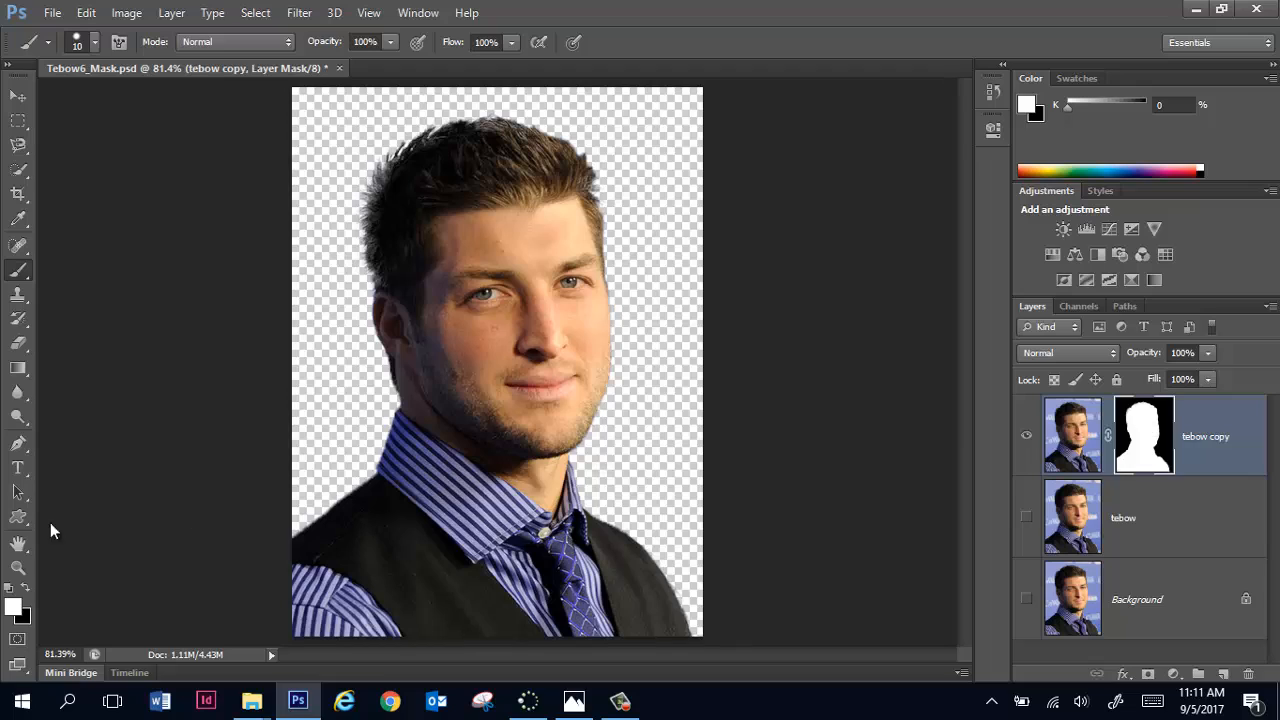
left_click(26, 589)
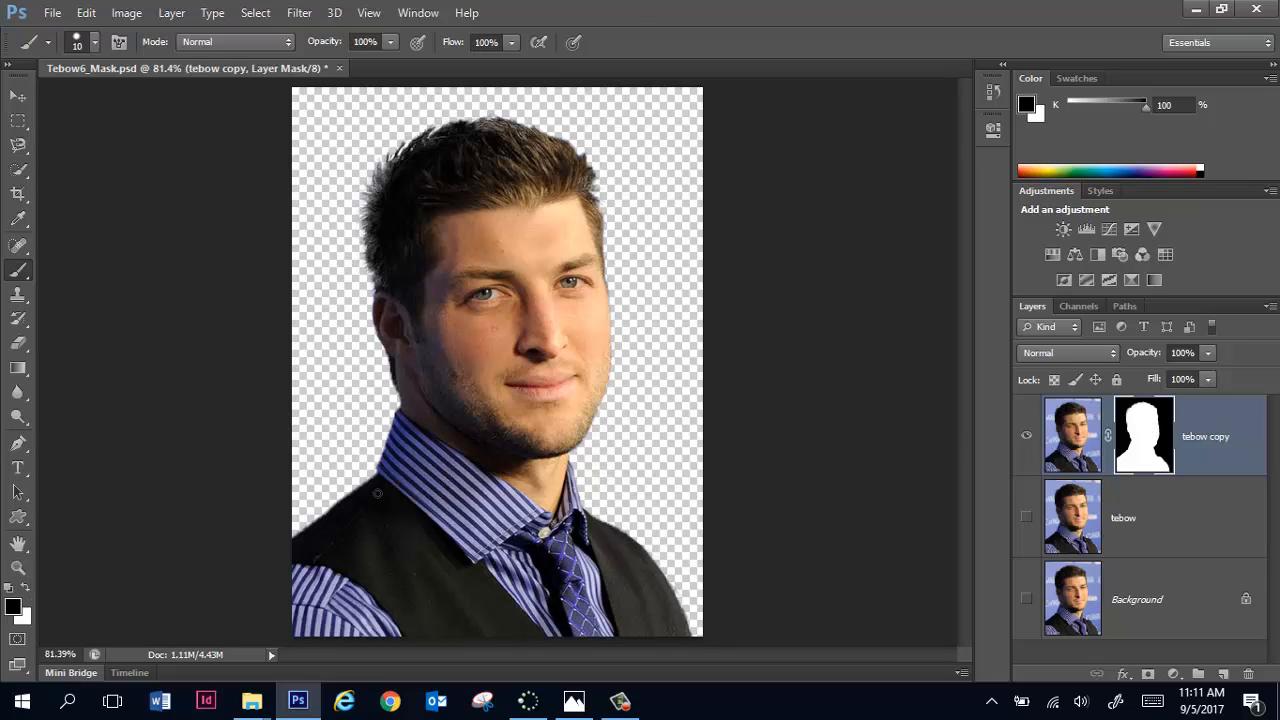
key("bracketright")
key("bracketright")
key("bracketright")
key("bracketright")
mouse_move(349, 240)
left_mouse_down()
mouse_move(357, 171)
mouse_move(405, 136)
mouse_move(543, 114)
mouse_move(594, 134)
mouse_move(612, 162)
left_mouse_up()
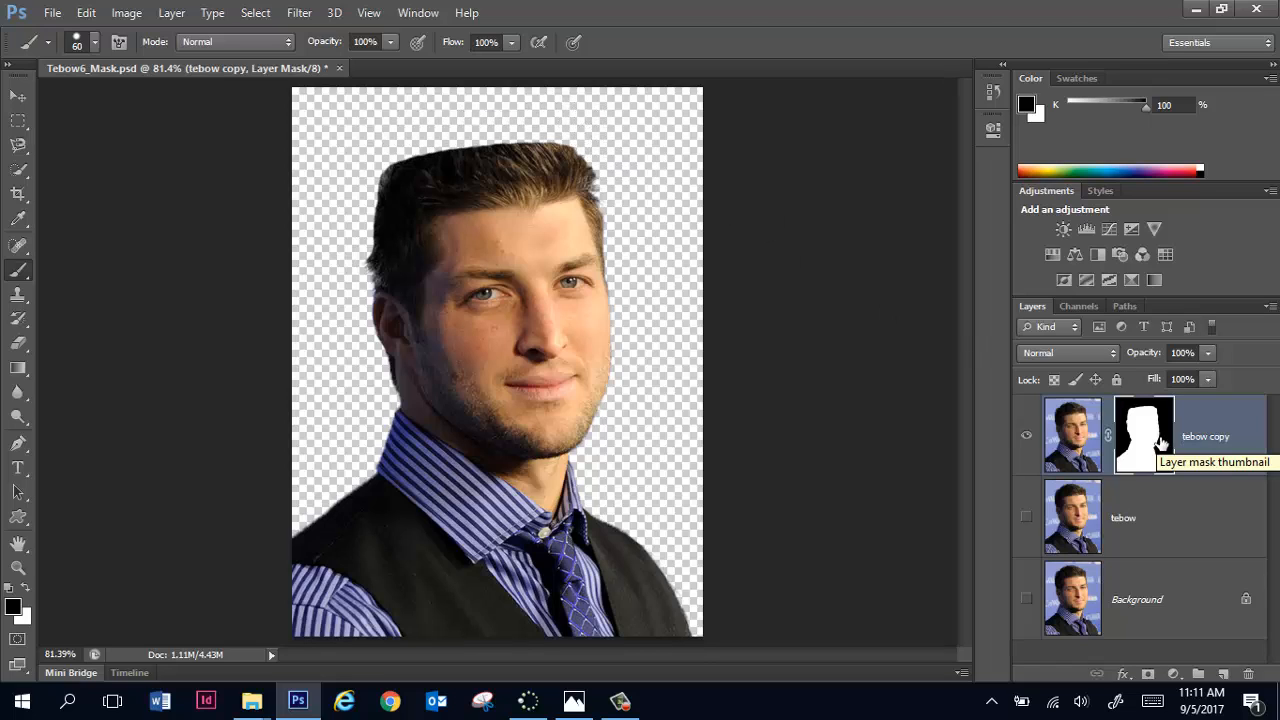
Step: Paint white on the mask to restore the hair, and reveal a vertical strip of background beside the head
key("x")
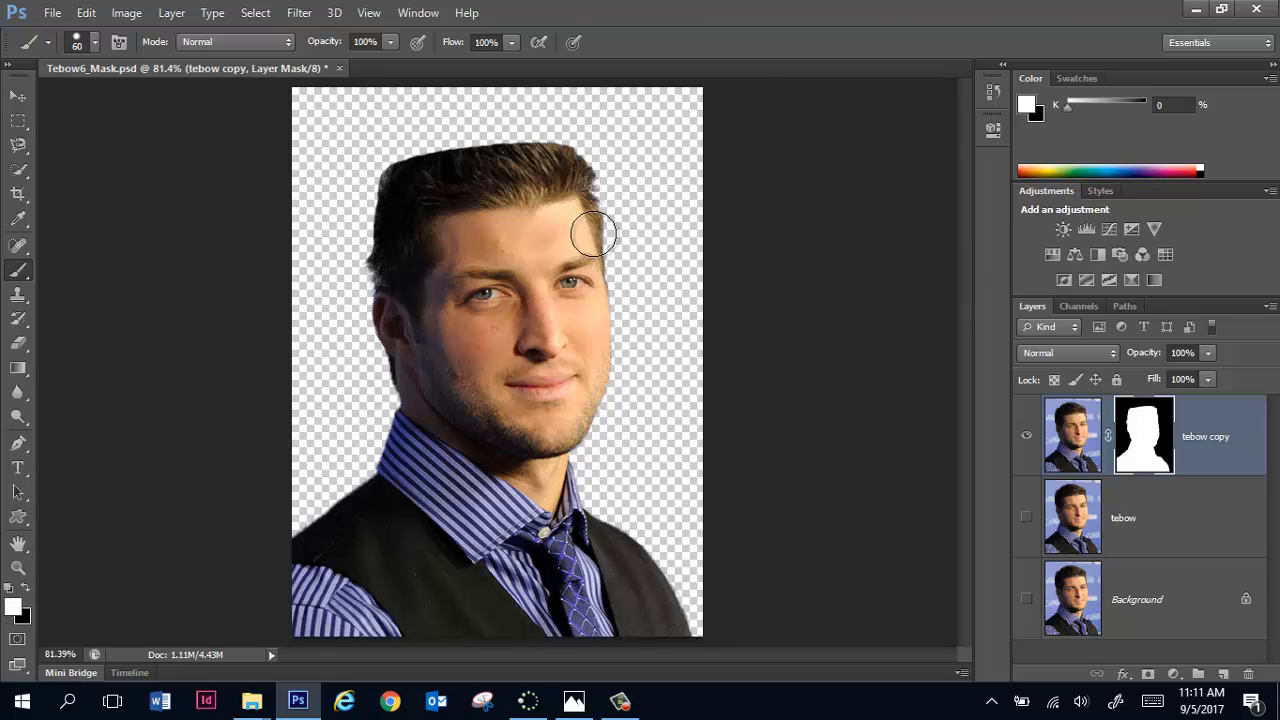
mouse_move(392, 183)
left_mouse_down()
mouse_move(415, 152)
mouse_move(475, 132)
mouse_move(540, 128)
mouse_move(565, 147)
mouse_move(425, 147)
mouse_move(485, 112)
mouse_move(372, 210)
mouse_move(364, 275)
mouse_move(377, 285)
mouse_move(406, 214)
left_mouse_up()
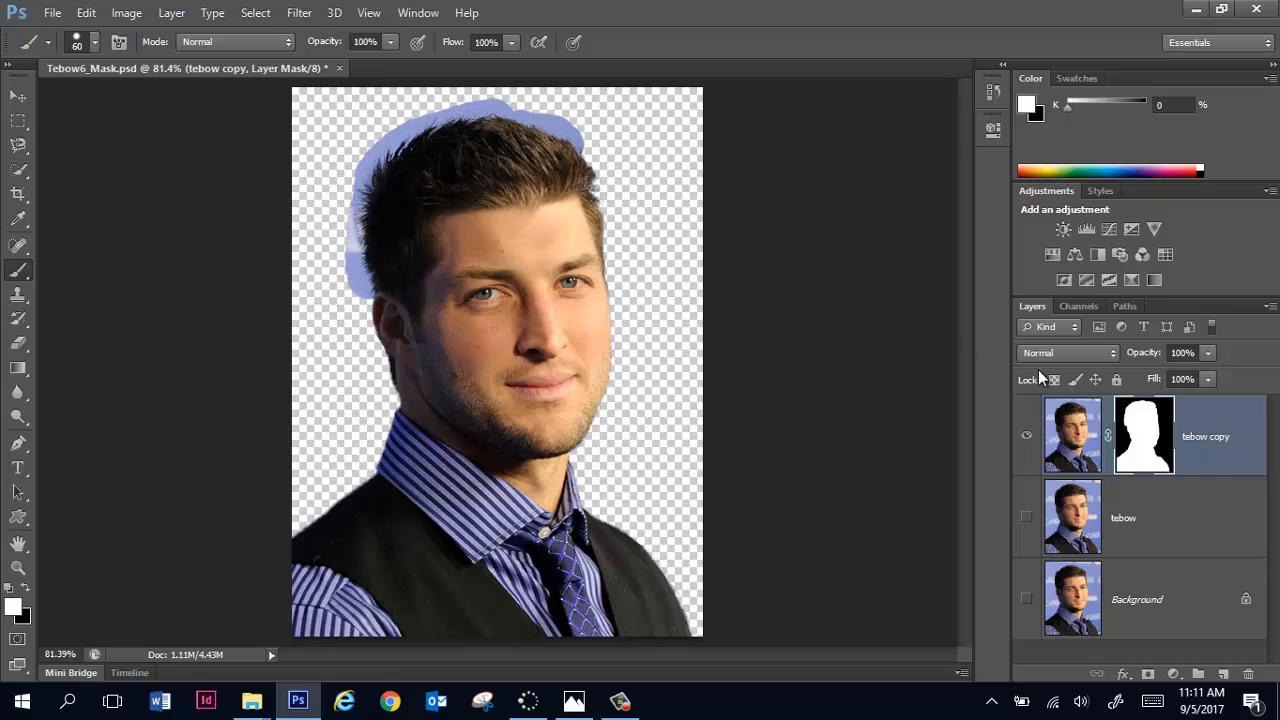
left_click(317, 340)
left_click_drag(316, 295, 305, 80)
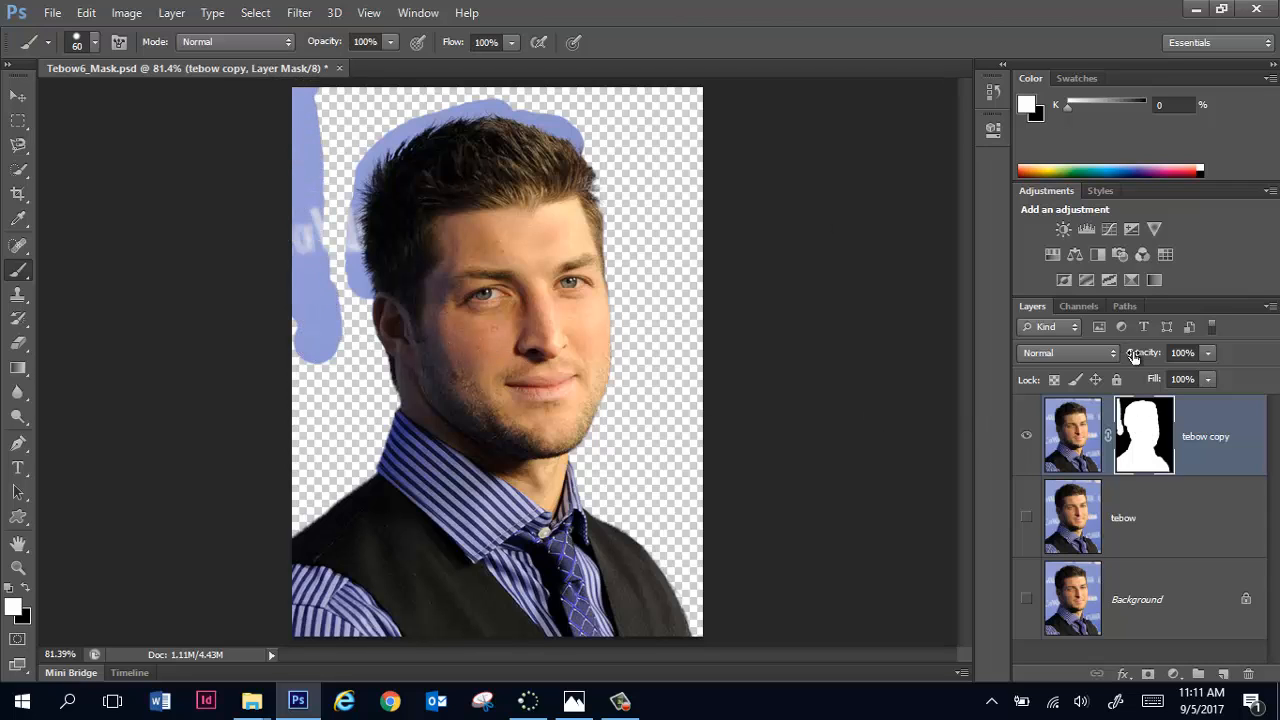